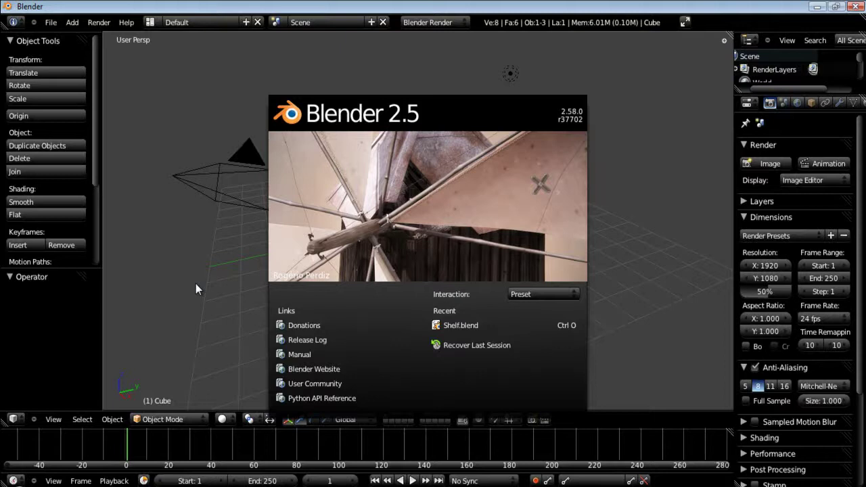
Step: Dismiss the splash screen, add a plane to the scene and scale it by a factor of 10
click(200, 284)
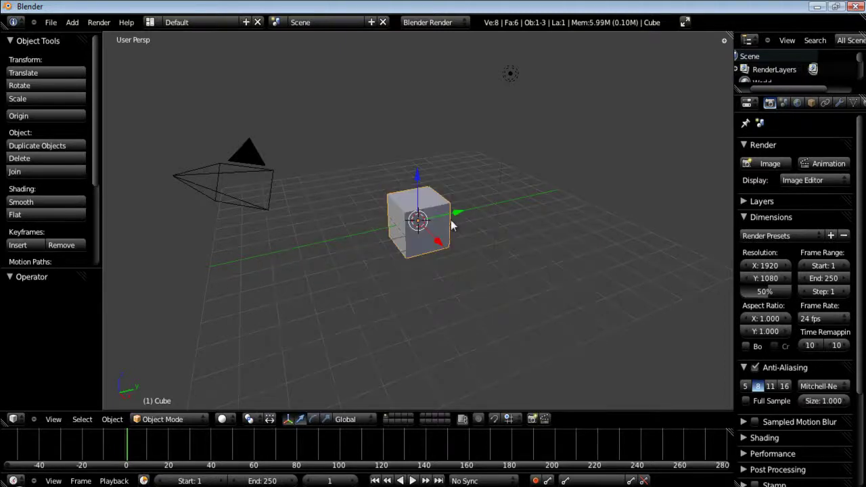
middle_drag(451, 220, 428, 305)
key(space)
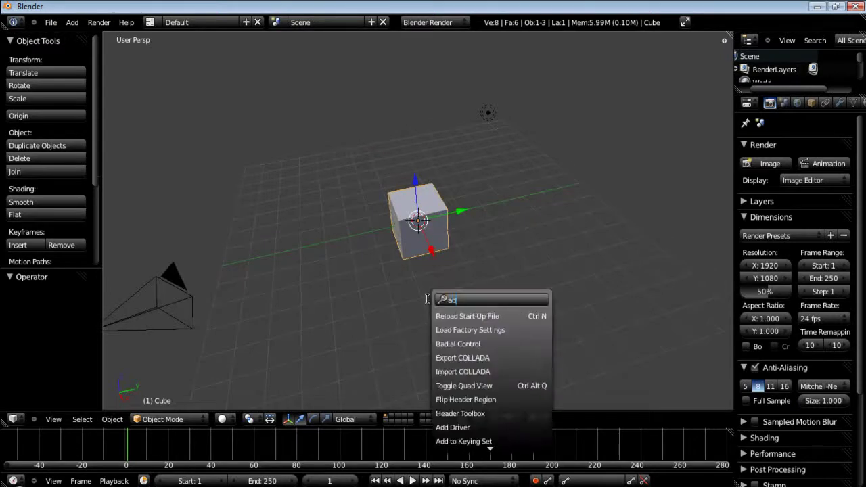
text(plane)
key(Return)
text(s10)
key(Return)
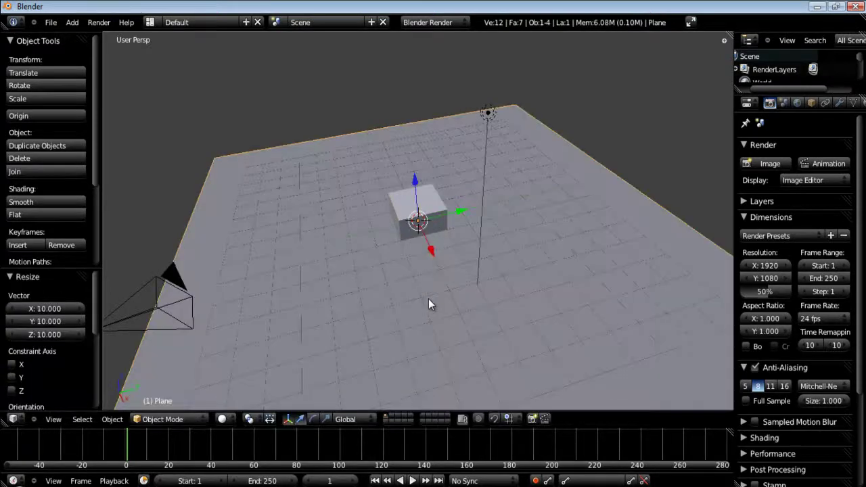
Step: Move the plane -1 along the Z axis so it sits beneath the cube
middle_drag(415, 177, 417, 194)
text(gz-1)
key(Return)
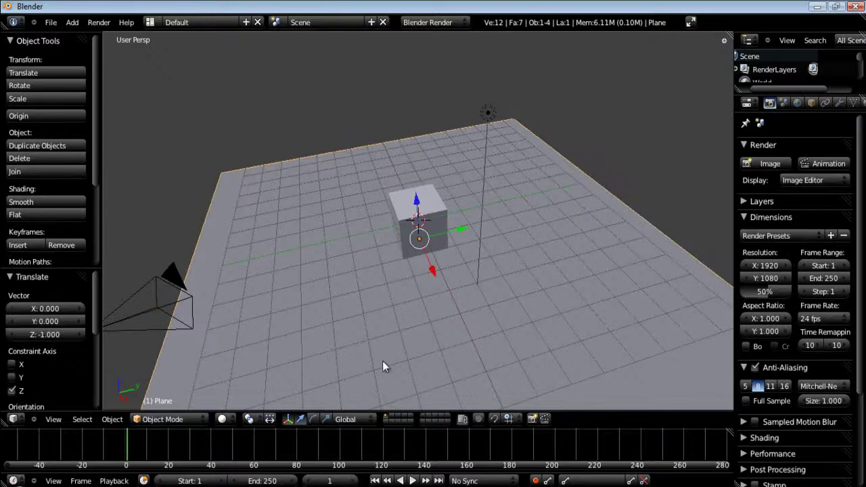
middle_drag(383, 361, 462, 312)
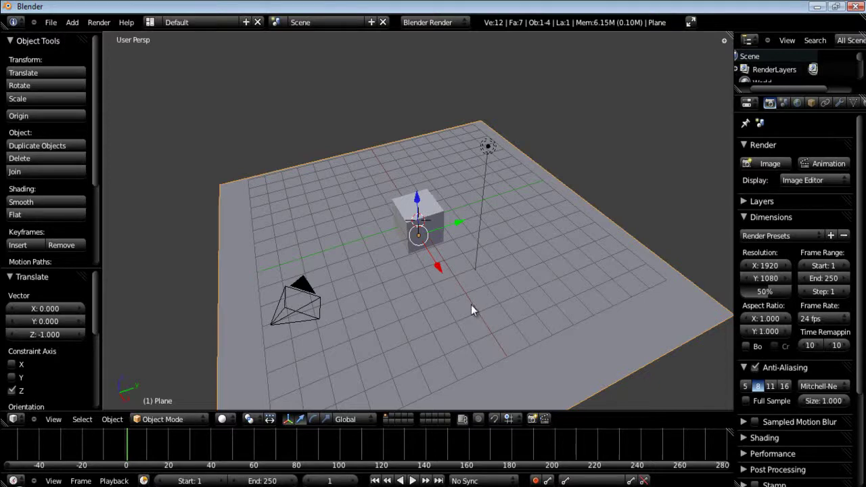
Step: Join the cube with the plane into a single object, keeping the plane as the active object
right_click(431, 206)
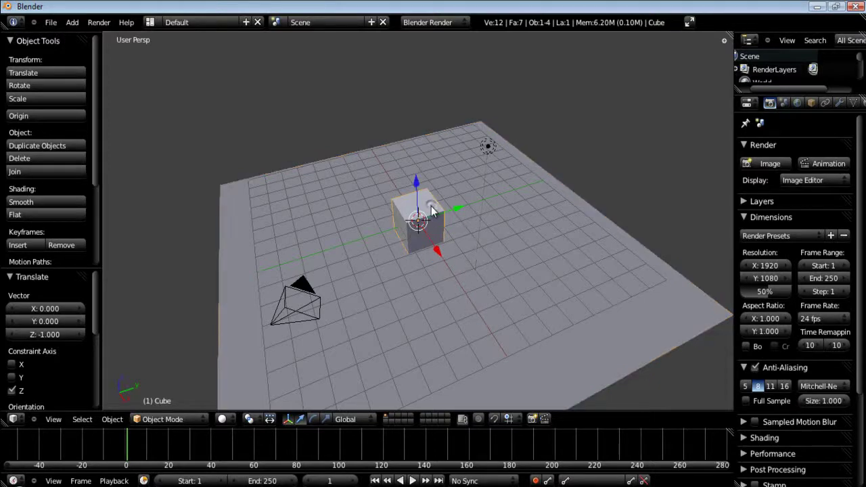
shift+right_click(453, 310)
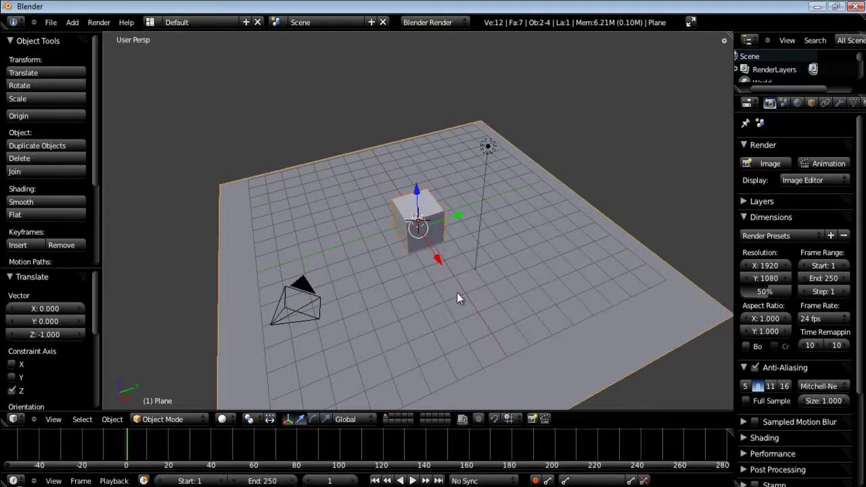
key(ctrl+j)
Step: Unwrap all faces of the joined mesh using Smart UV Project with the default angle limit and island margin
key(Tab)
key(a)
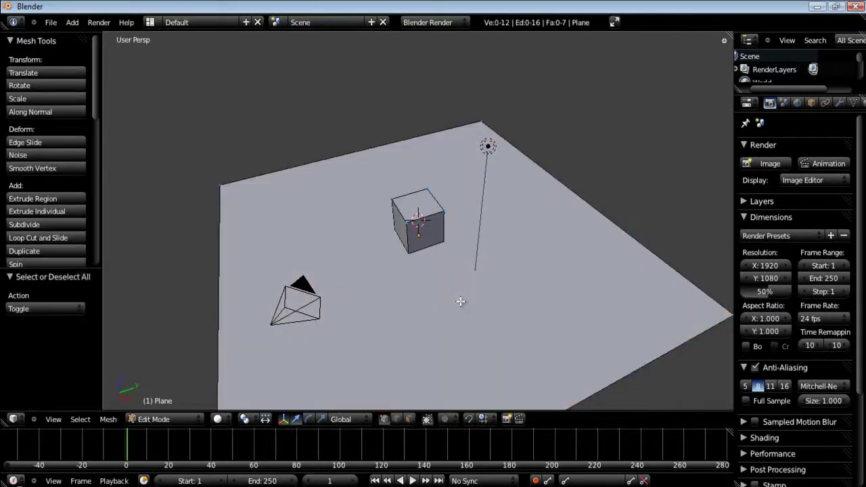
key(a)
key(u)
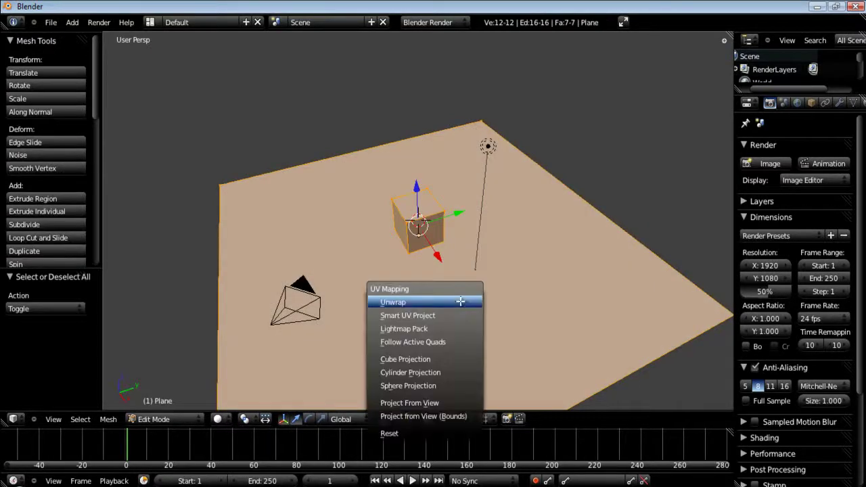
click(416, 315)
click(419, 366)
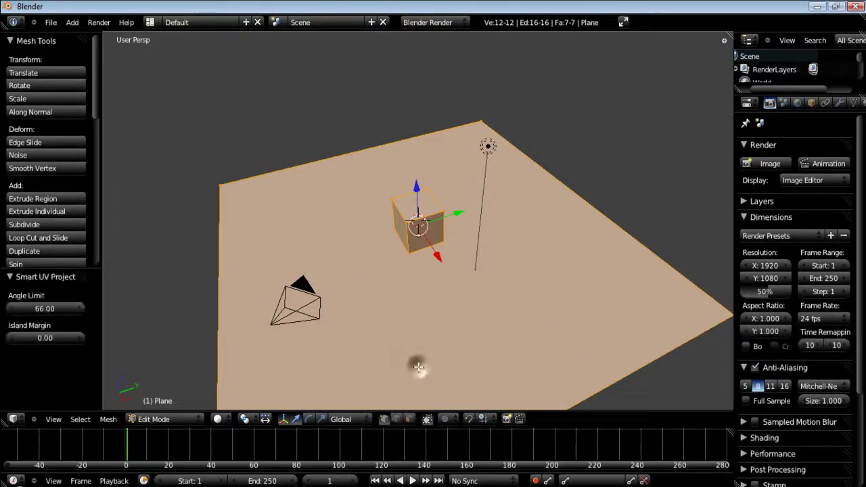
key(Tab)
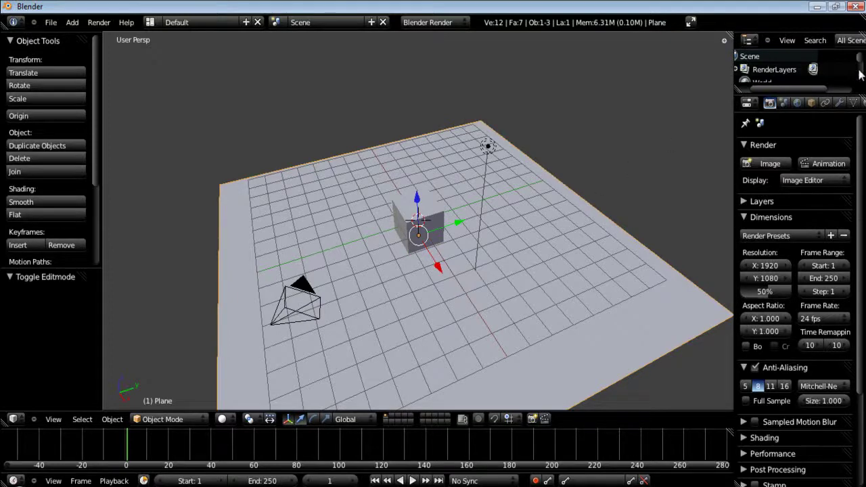
Step: Add a second UV texture to the joined mesh and remove it again
scroll(799, 103, down, 2)
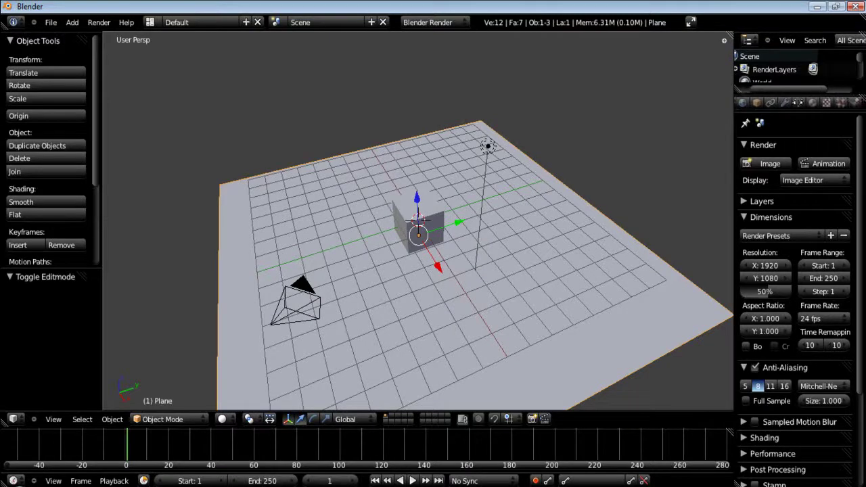
click(800, 102)
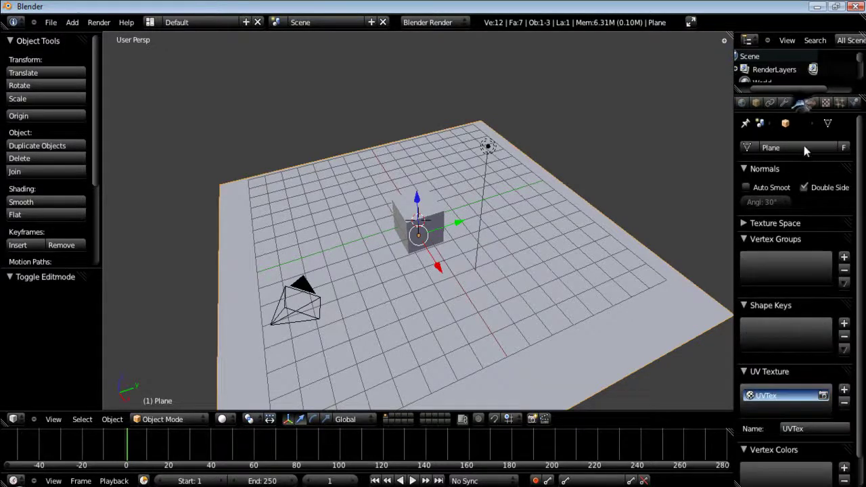
click(844, 392)
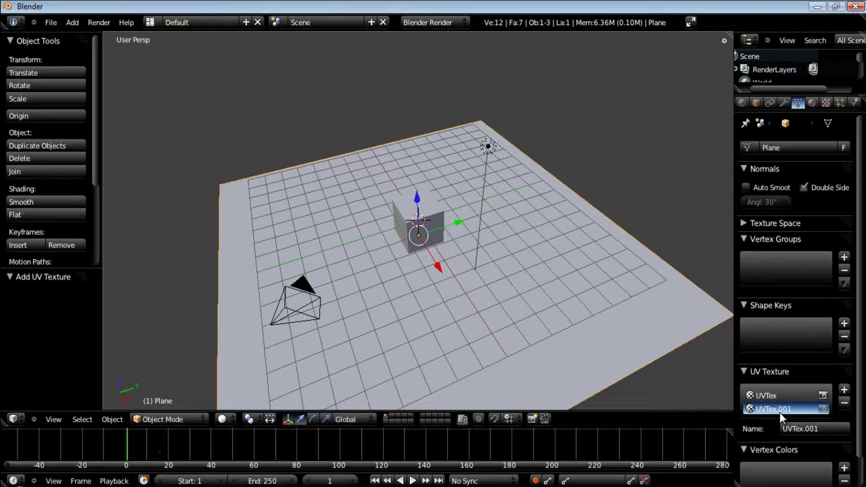
click(844, 402)
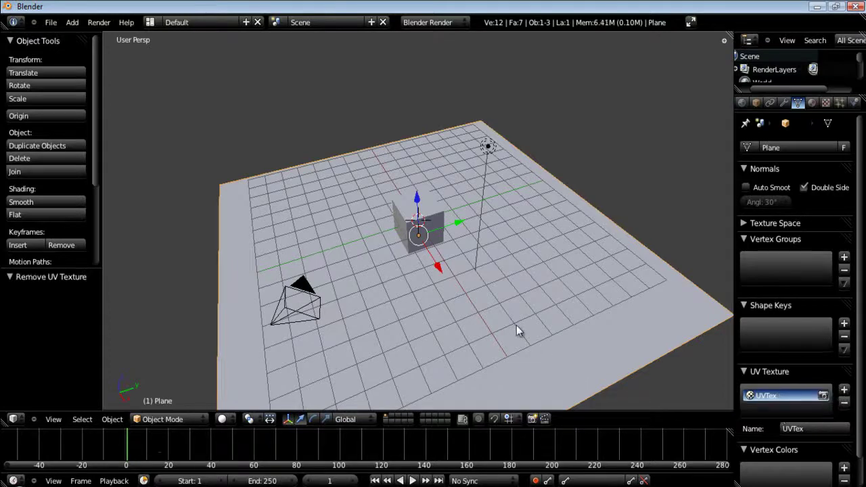
mouse_move(517, 323)
middle_down()
mouse_move(504, 334)
mouse_move(511, 330)
middle_up()
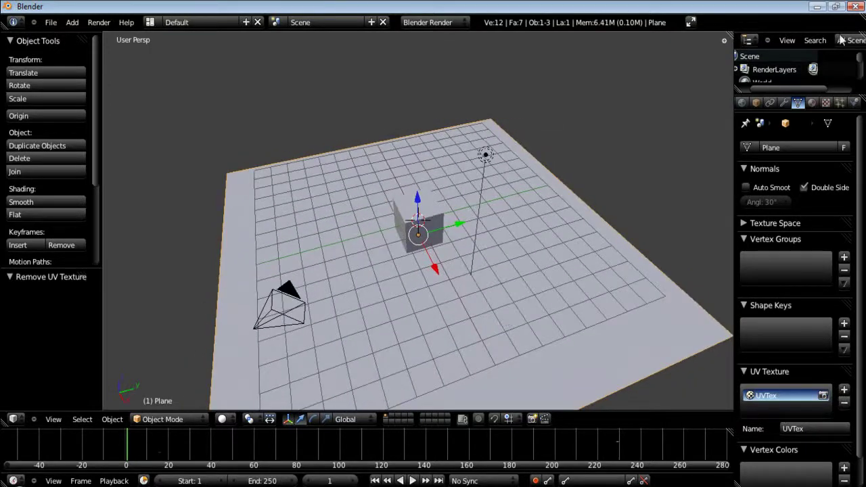
Step: Rename the joined mesh's existing material as CubeMat
click(812, 102)
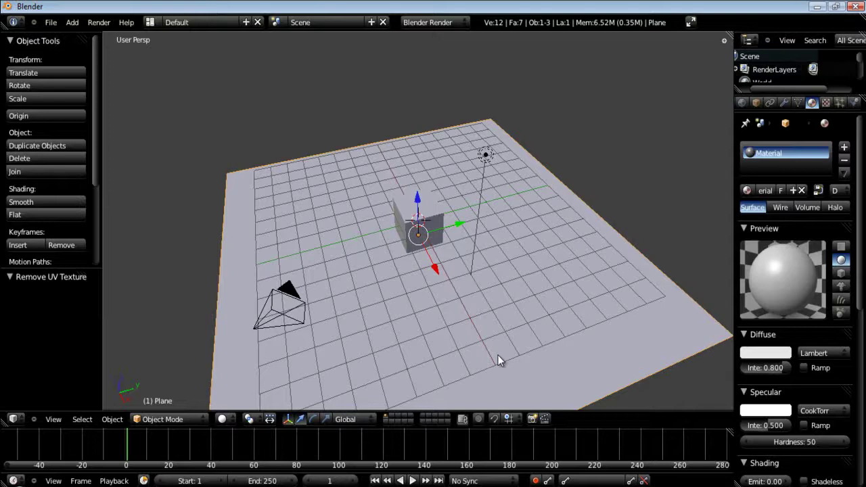
key(Tab)
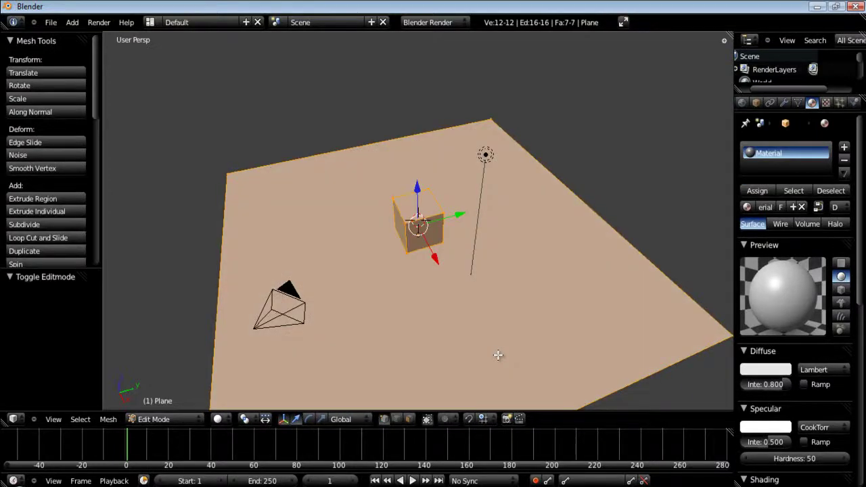
click(768, 207)
text(CubeMat)
key(Return)
Step: Select only the plane's face and assign it a new material named PlaneMat in a second material slot
key(a)
middle_drag(379, 284, 428, 256)
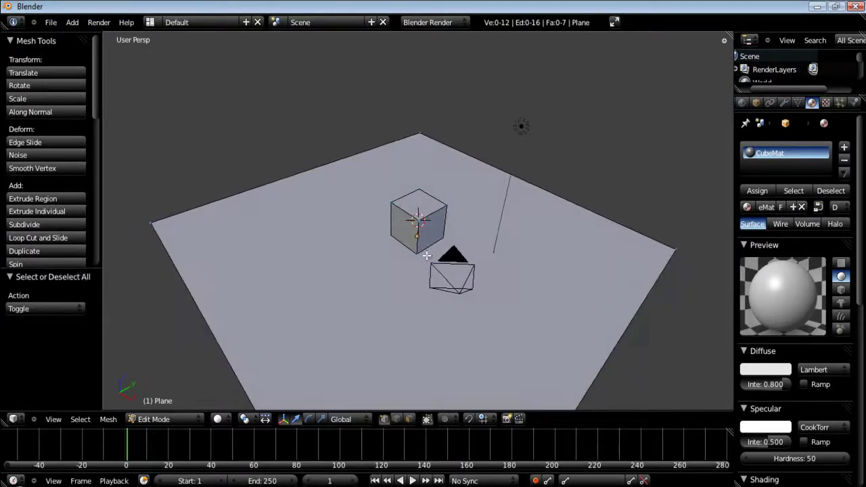
click(409, 419)
right_click(377, 268)
middle_drag(465, 333, 447, 329)
click(844, 147)
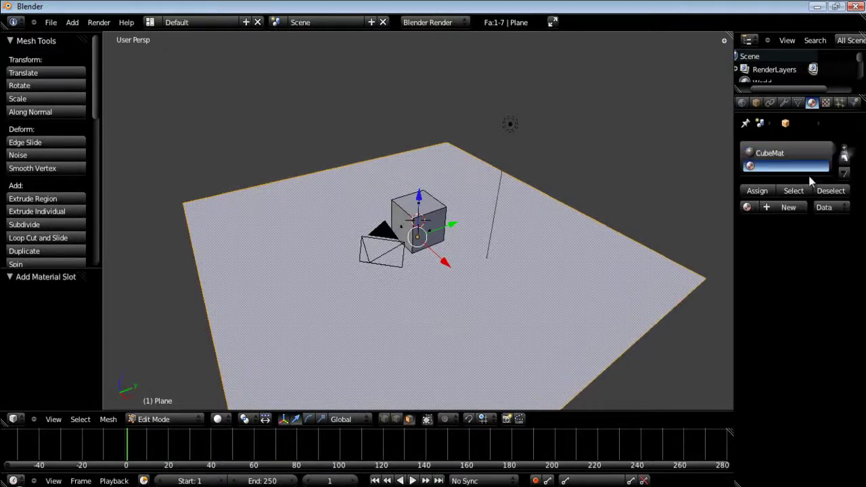
click(770, 207)
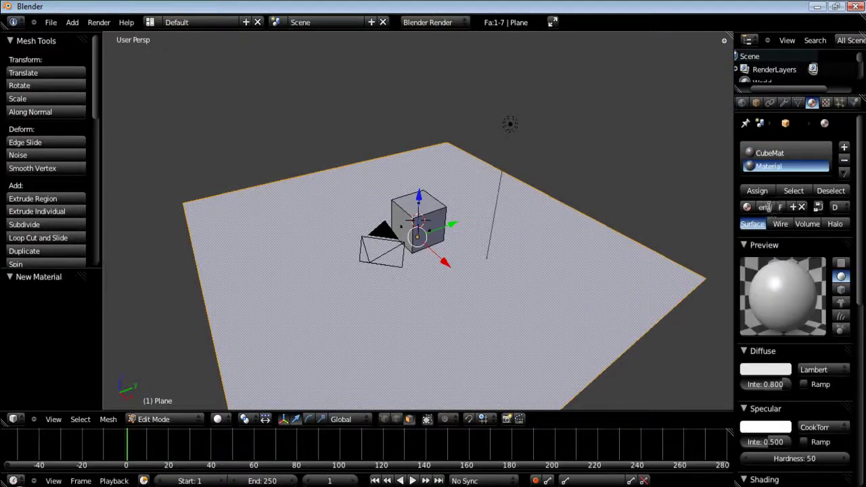
click(766, 207)
text(Pl)
text(PlaneMat)
key(Return)
click(759, 191)
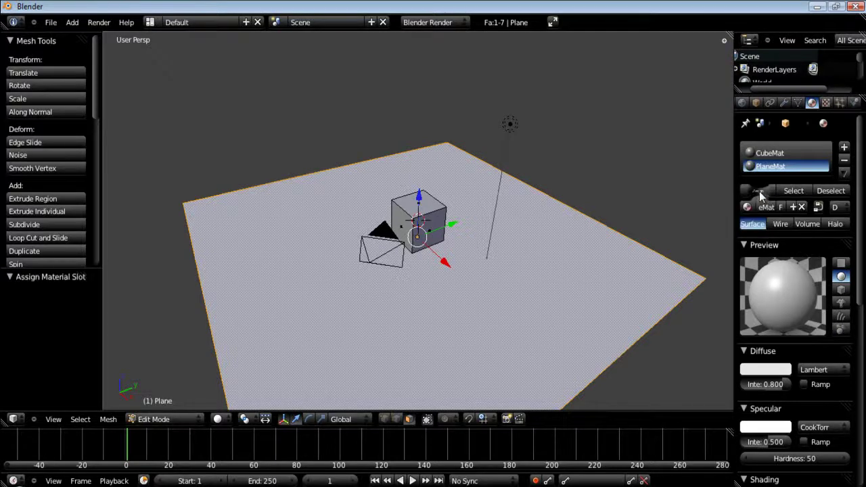
middle_drag(367, 304, 502, 302)
key(Tab)
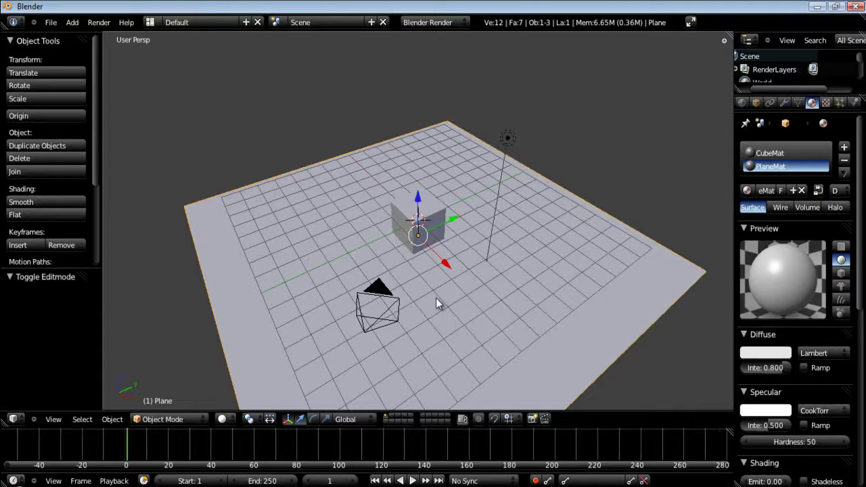
key(Tab)
middle_drag(441, 294, 371, 184)
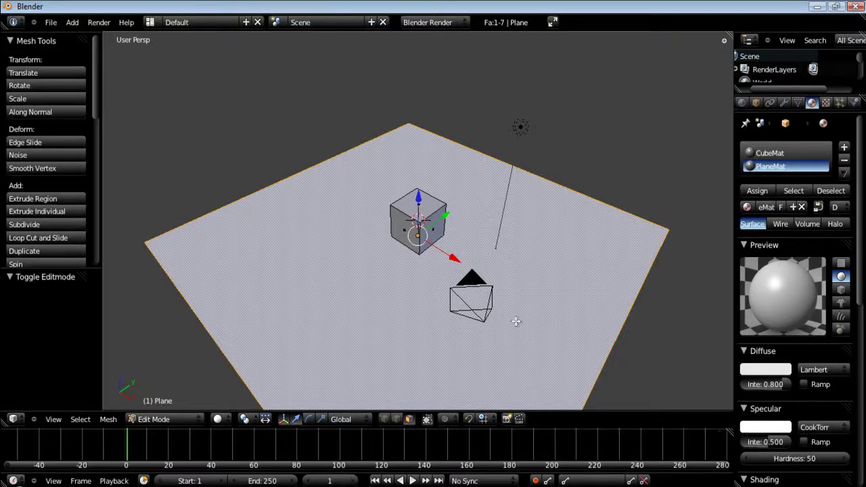
middle_drag(570, 327, 545, 326)
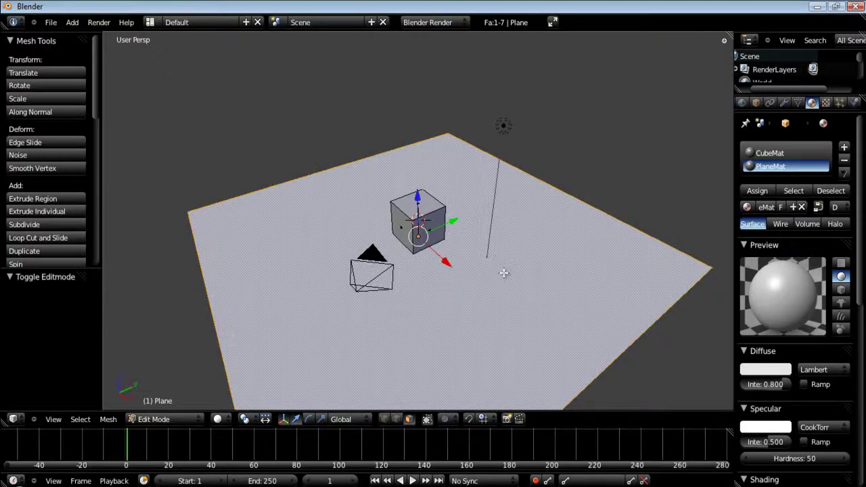
middle_drag(507, 323, 423, 215)
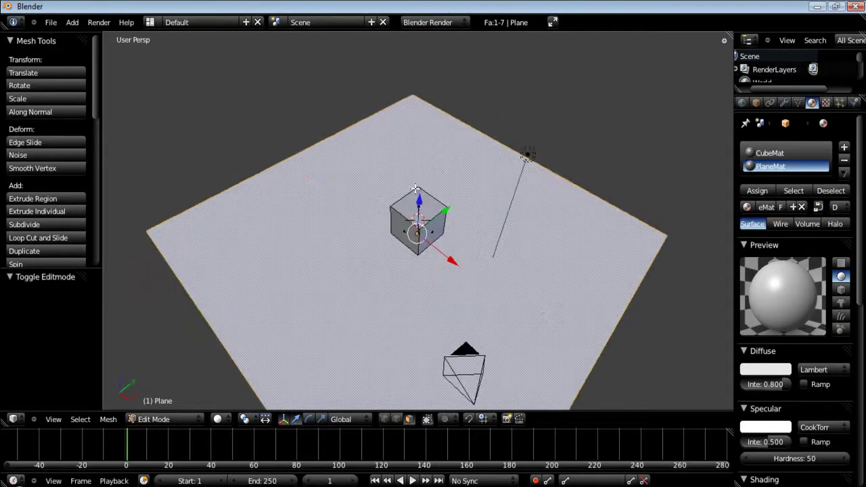
key(Tab)
middle_drag(499, 308, 297, 298)
Step: Set up an Autodesk FBX export to the Desktop folder with the file name CubePlane
click(52, 24)
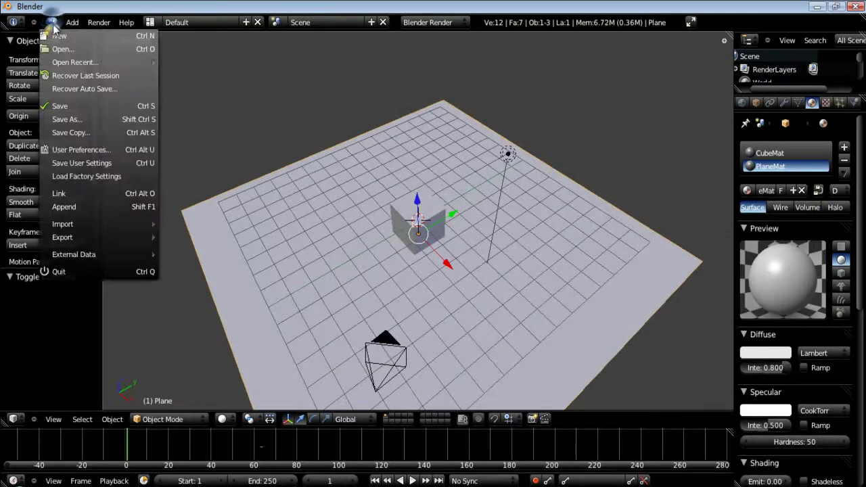
mouse_move(135, 236)
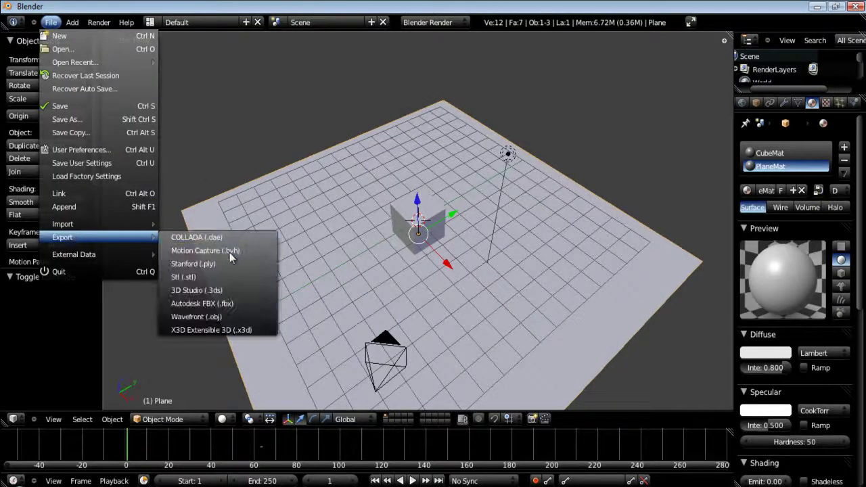
click(203, 303)
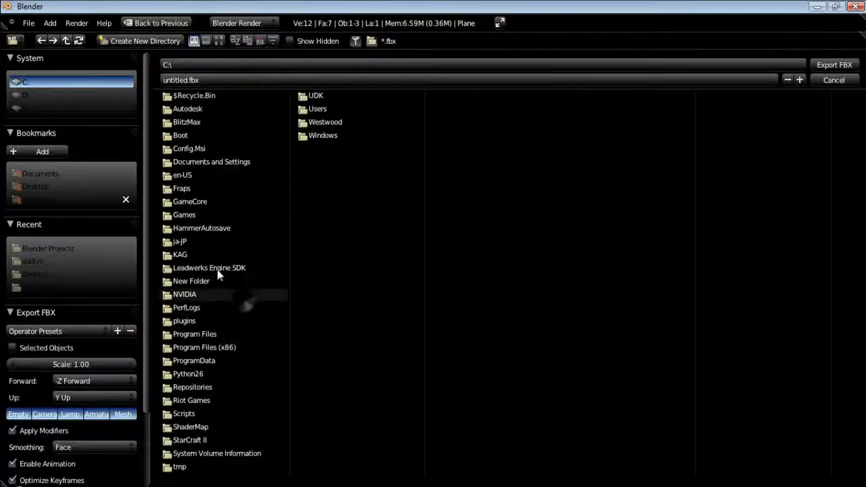
click(52, 186)
click(205, 80)
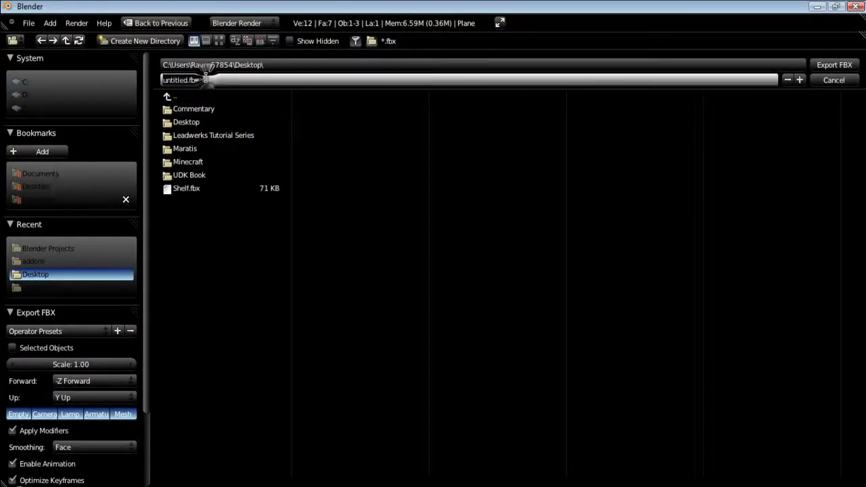
key(BackSpace)
text(CubePlane)
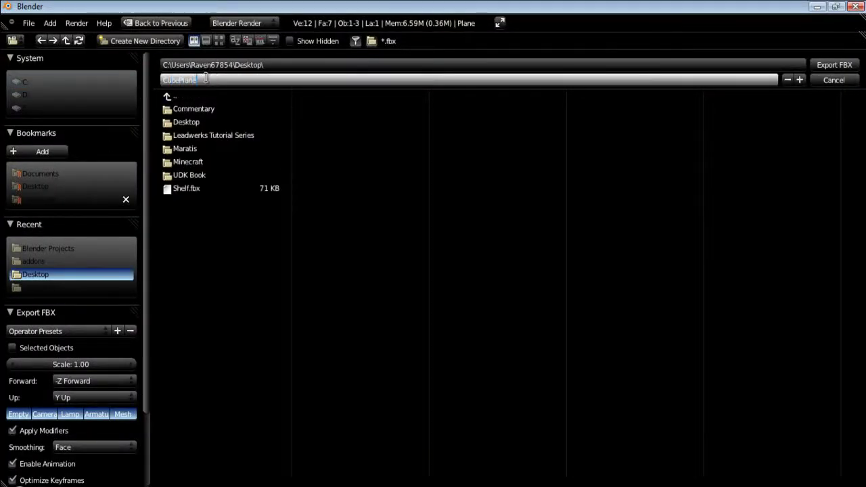
key(Return)
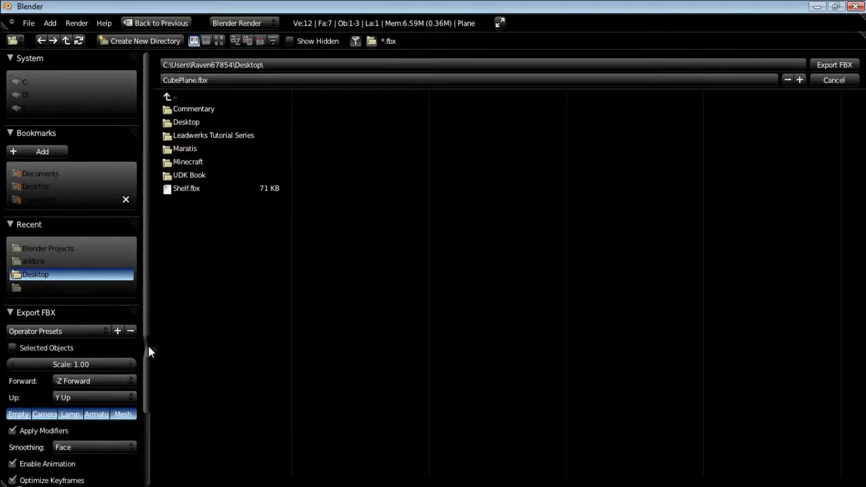
Step: Turn off animation in the FBX export options and restrict the exported object types to Mesh only
scroll(148, 352, down, 3)
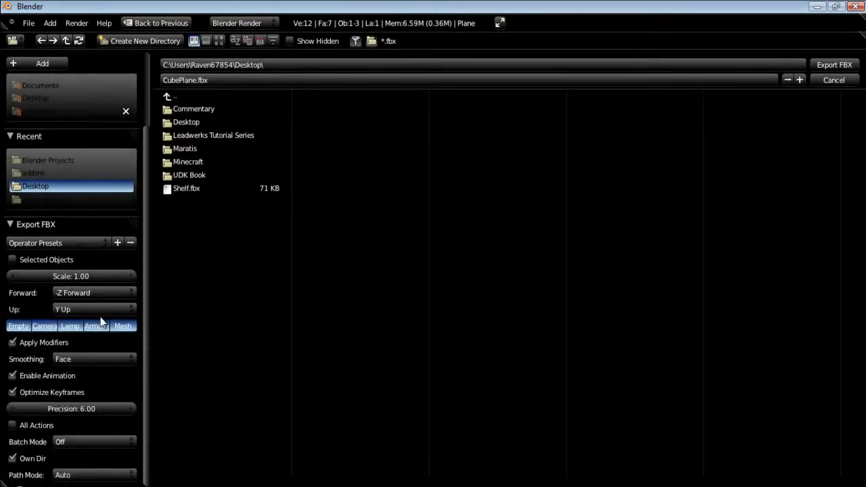
click(13, 380)
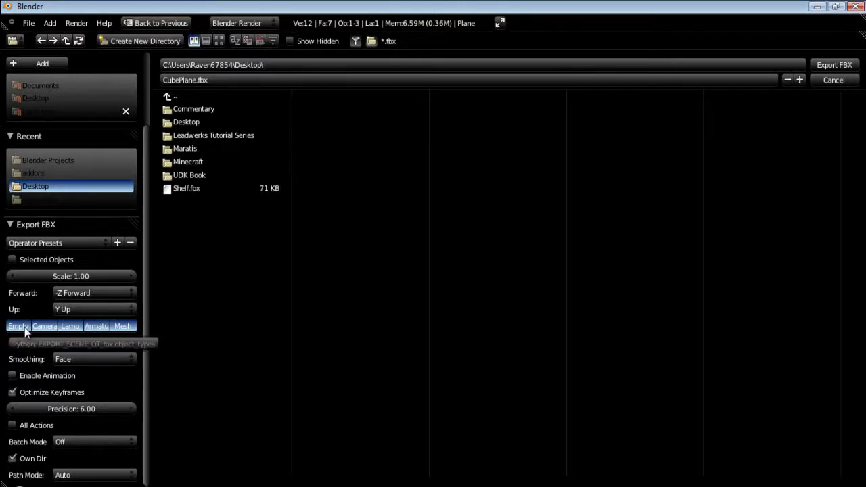
click(62, 361)
click(85, 332)
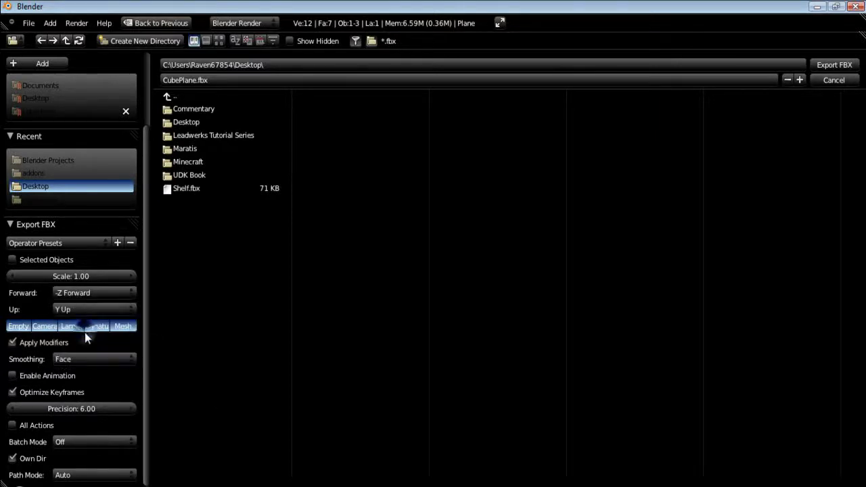
click(19, 327)
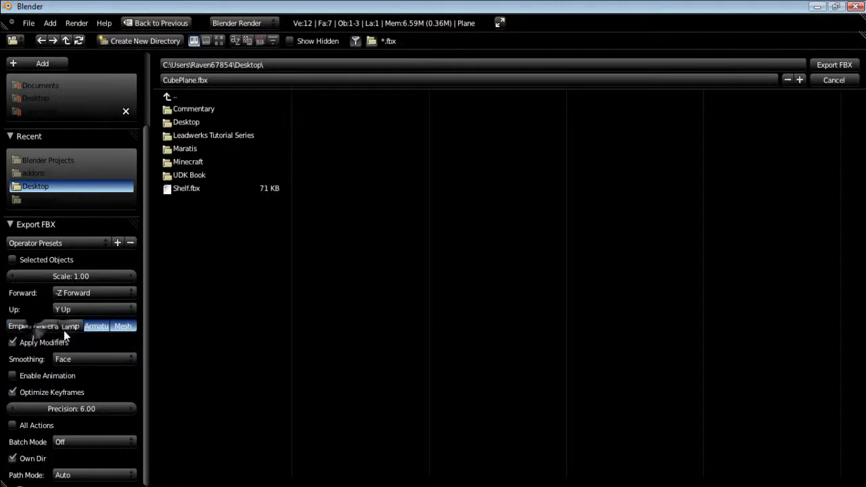
click(44, 327)
click(70, 327)
click(96, 327)
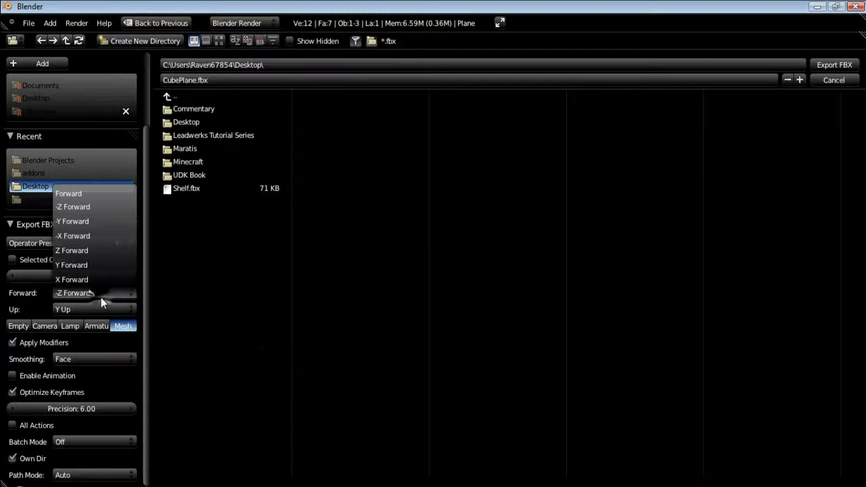
Step: Keep -Z Forward as the forward axis and export the FBX file
click(103, 295)
click(100, 298)
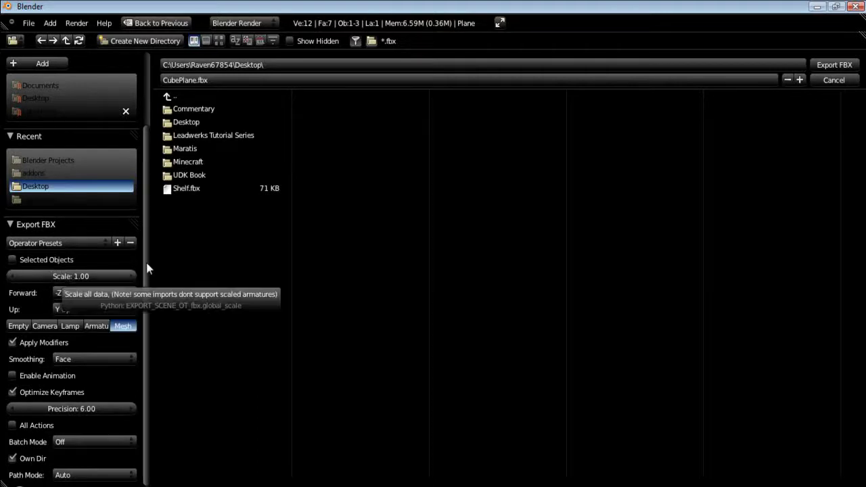
click(836, 65)
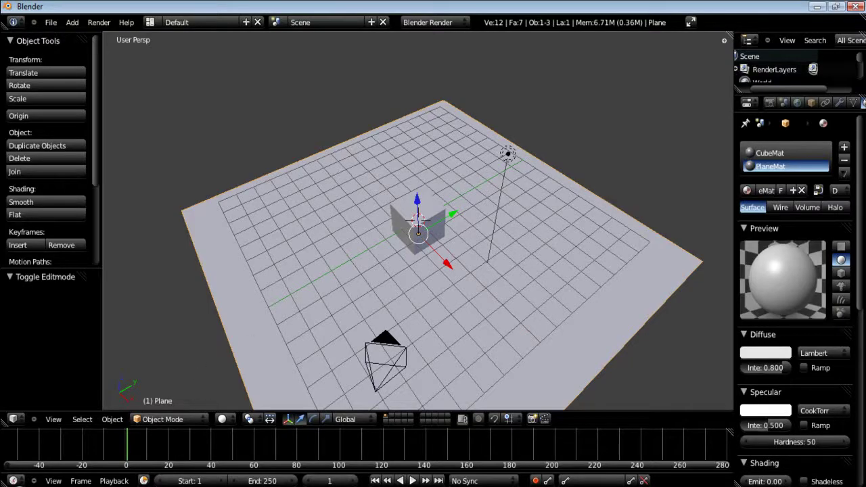
Step: Switch to Unity and delete the two Shelf models and the Materials folder from the project
key(alt+Tab)
click(41, 381)
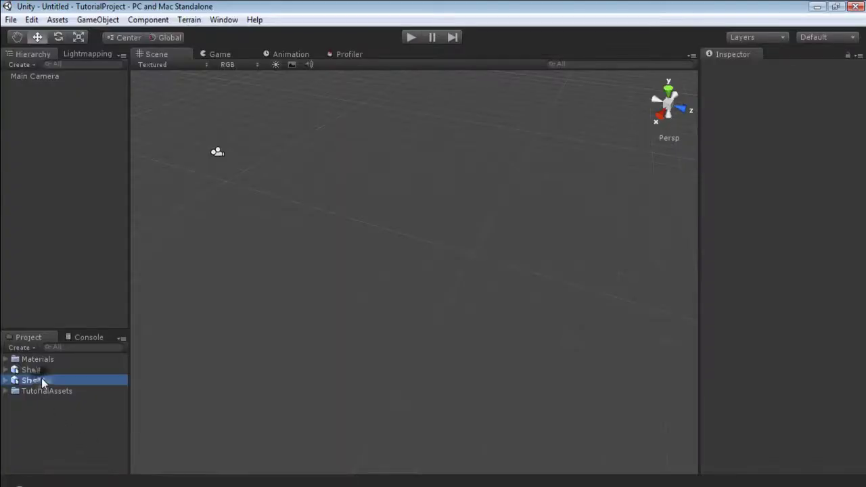
drag(42, 378, 31, 366)
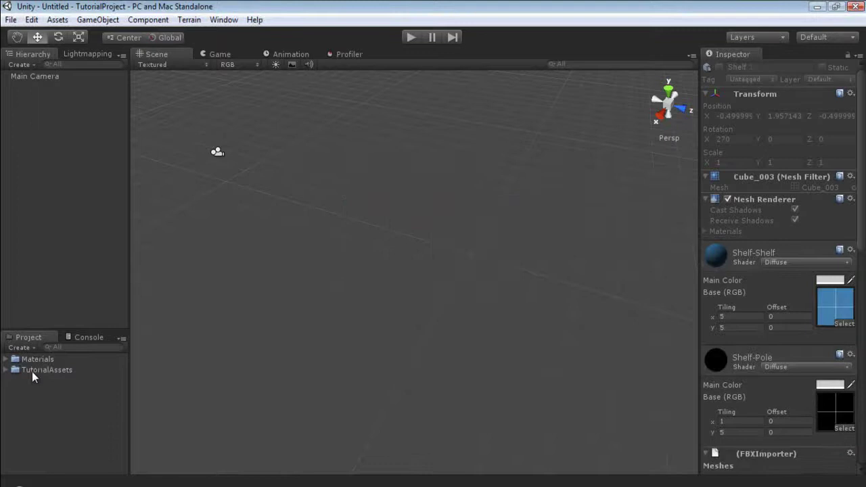
click(32, 360)
key(Delete)
key(Return)
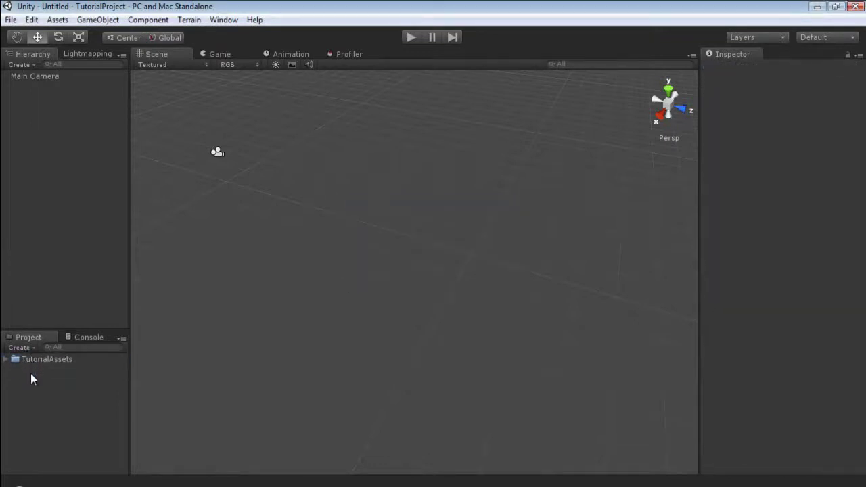
Step: Import CubePlane.fbx from the Desktop into the project as a new asset
right_click(38, 401)
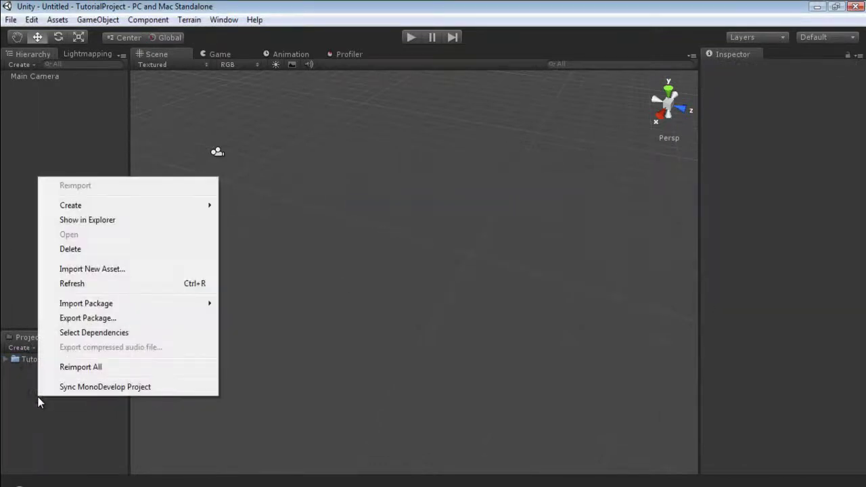
click(102, 270)
scroll(303, 251, down, 5)
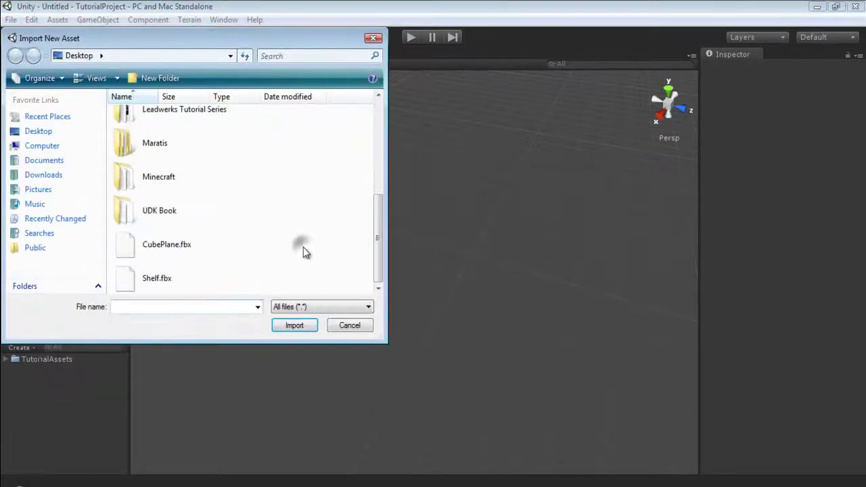
click(175, 245)
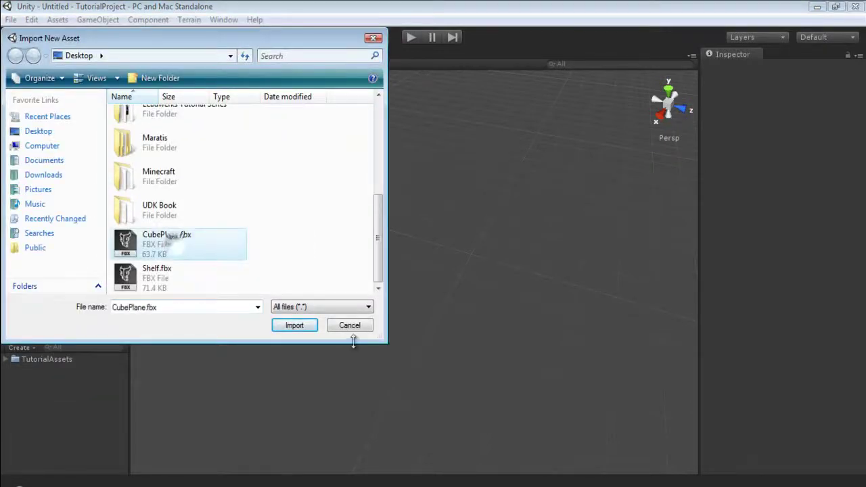
click(298, 327)
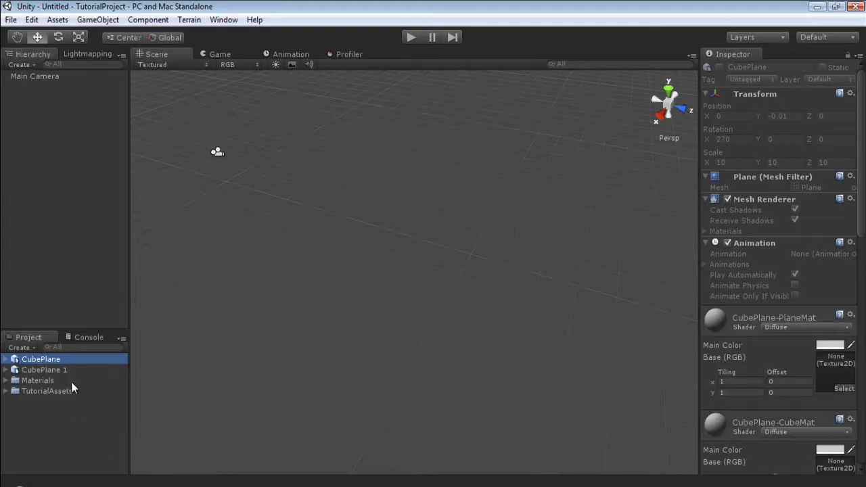
Step: Delete the duplicate CubePlane 1 asset from the project
click(68, 370)
key(Delete)
key(Return)
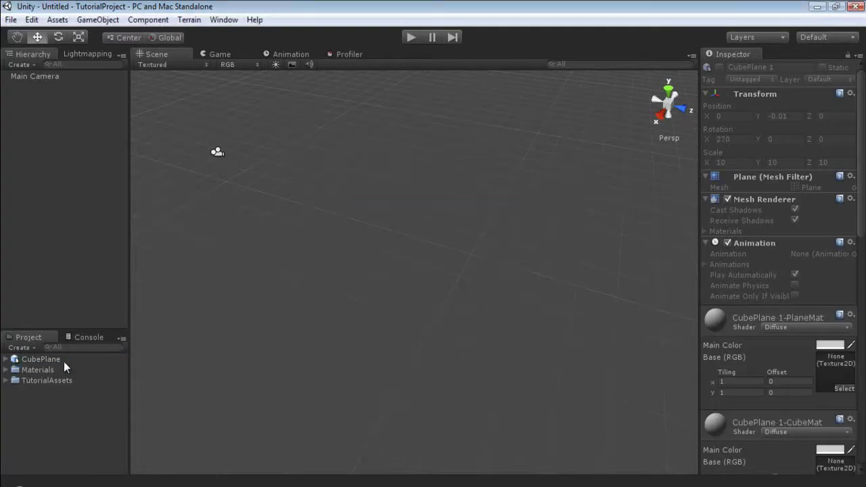
click(58, 20)
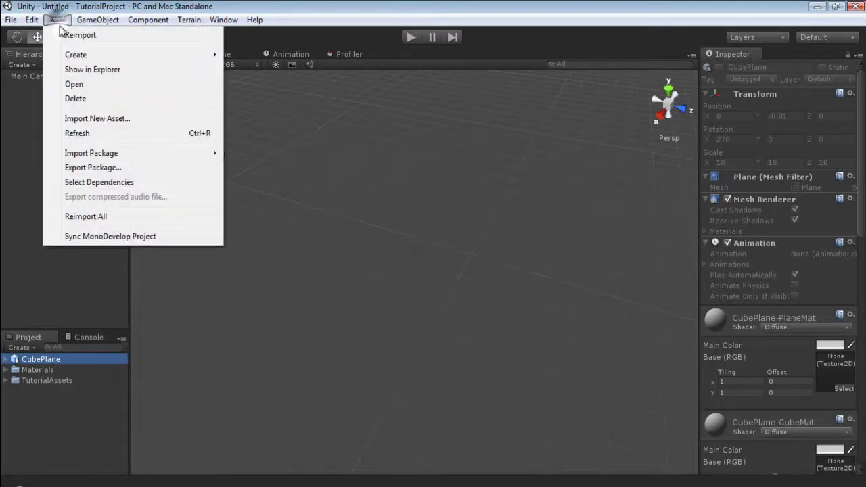
click(31, 345)
click(62, 409)
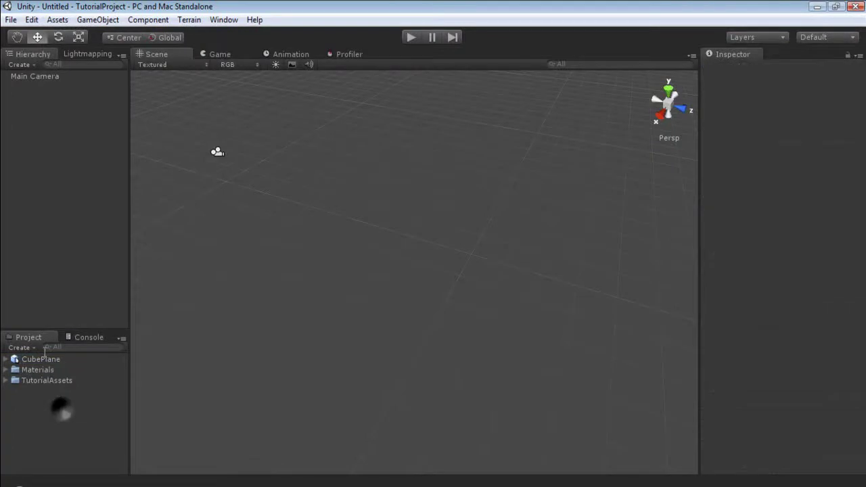
Step: Expand the CubePlane asset and set its animation generation to Don't Import in the FBX import settings
click(50, 362)
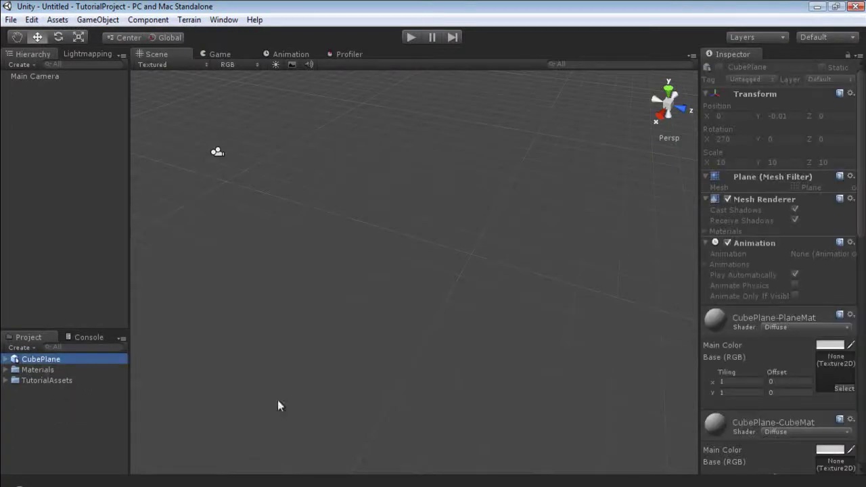
click(6, 360)
click(37, 370)
click(41, 361)
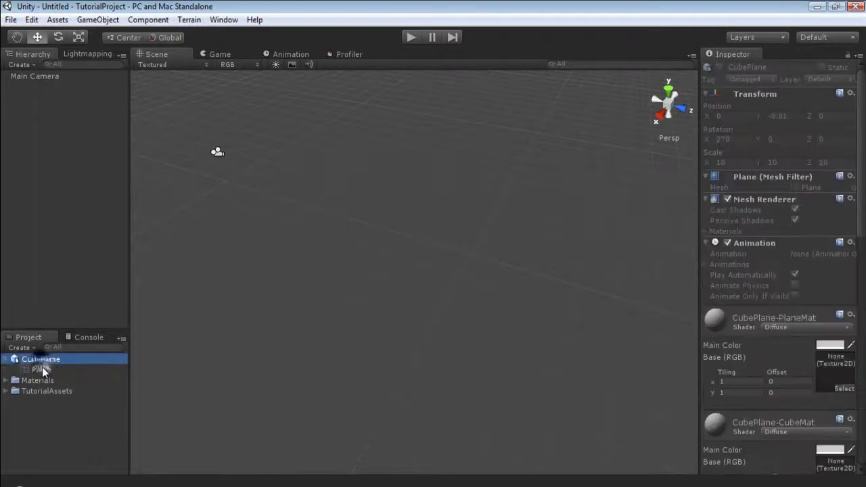
scroll(755, 325, down, 5)
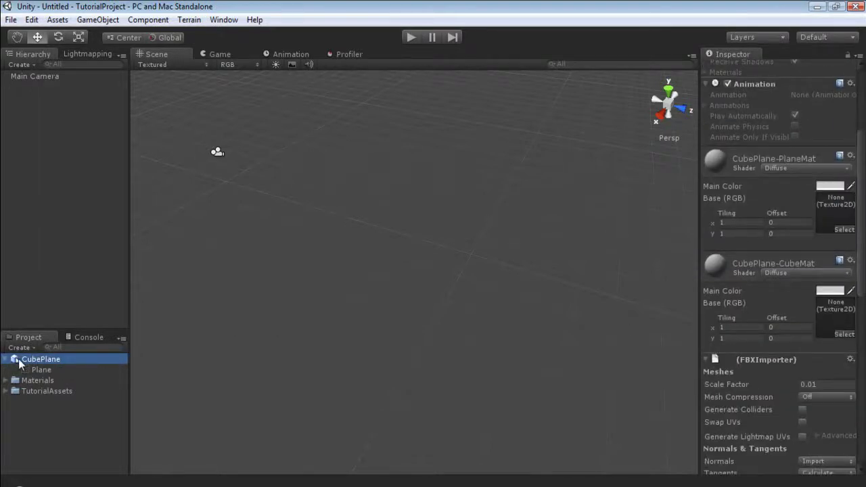
scroll(788, 370, down, 7)
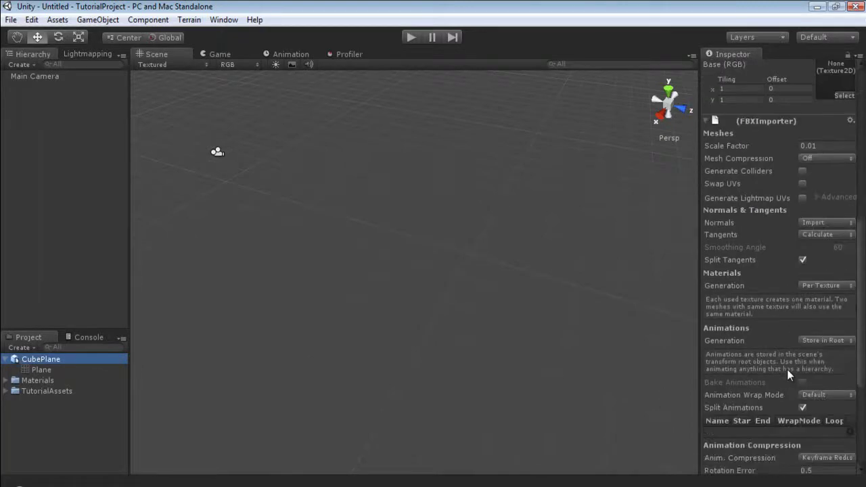
scroll(779, 360, up, 4)
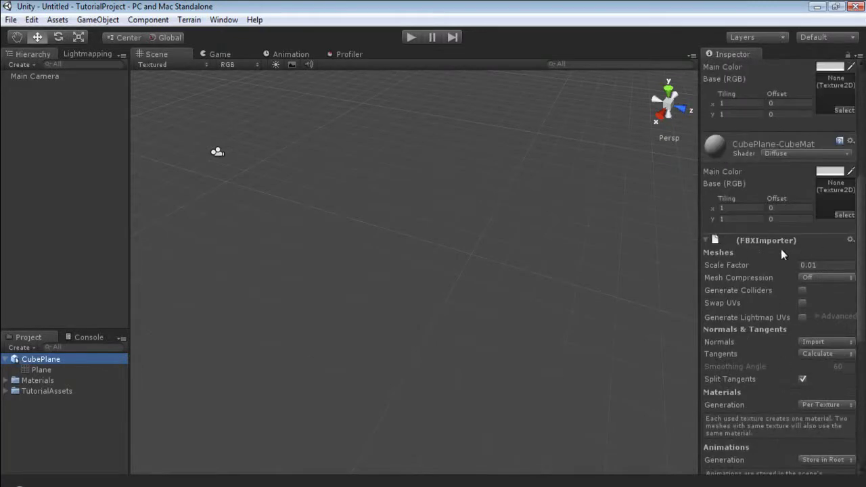
scroll(748, 284, down, 5)
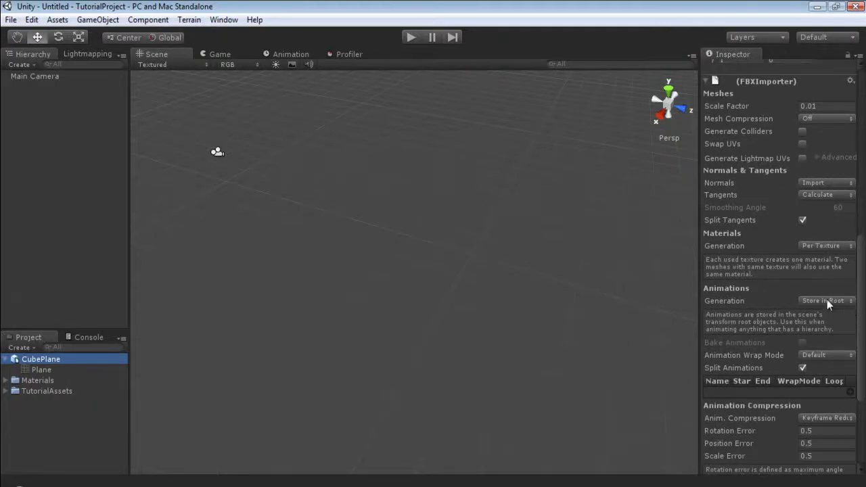
click(827, 302)
click(780, 306)
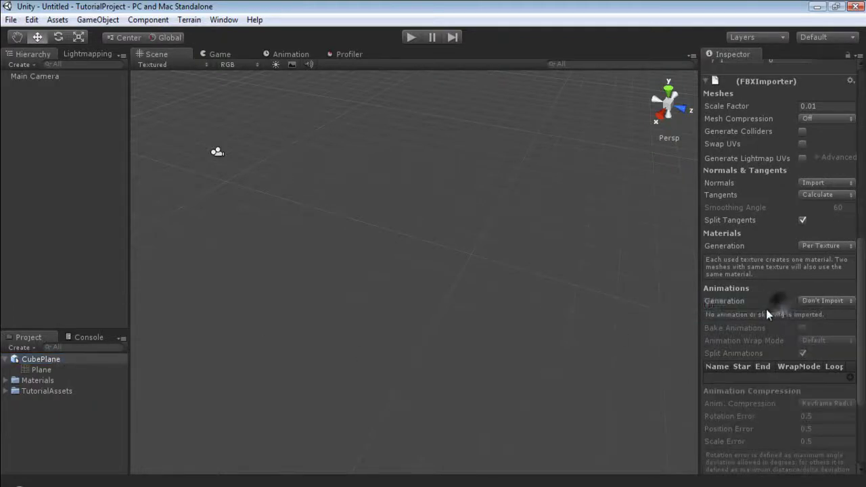
Step: Set the CubePlane import scale factor to 1 and leave mesh compression Off
scroll(758, 292, up, 4)
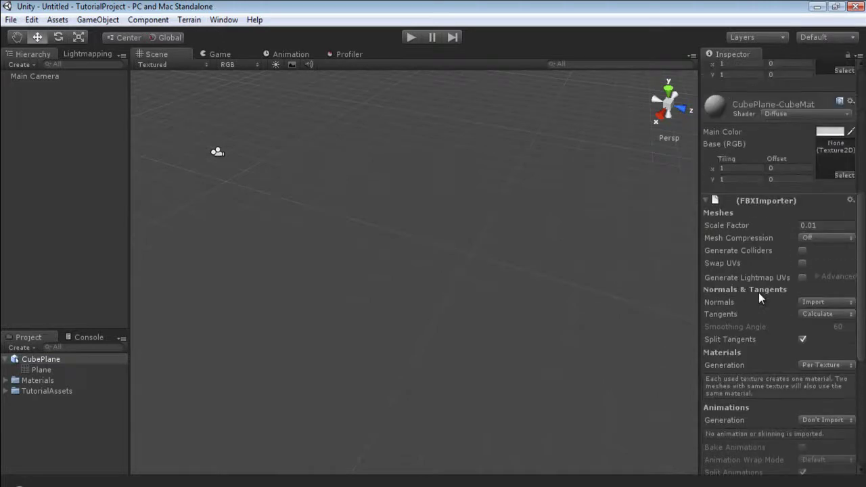
click(826, 225)
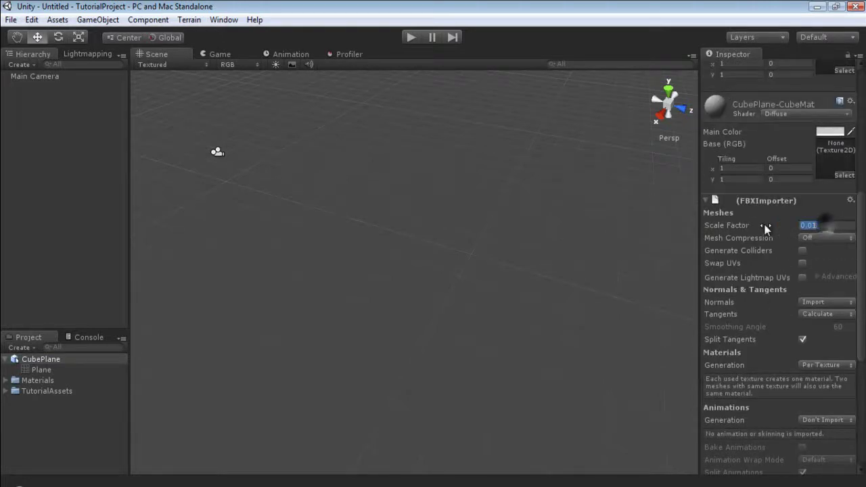
text(1)
click(833, 238)
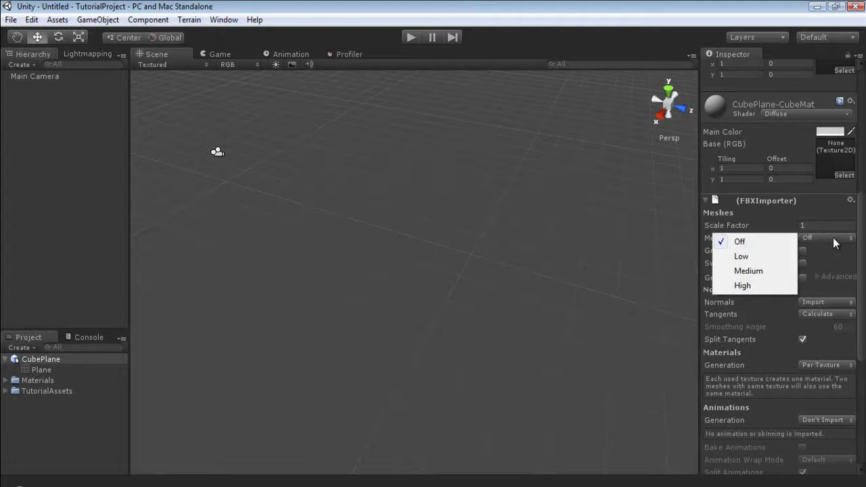
click(833, 237)
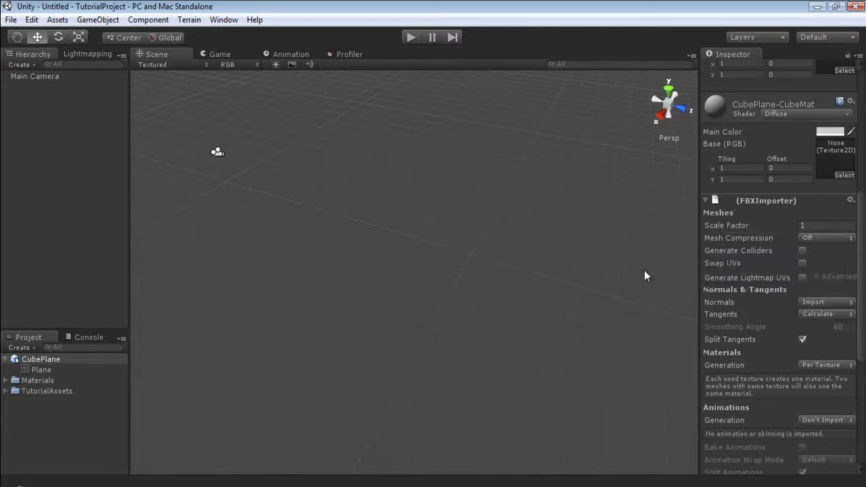
Step: Enable lightmap UV generation for CubePlane and look over its advanced settings
click(802, 277)
click(819, 276)
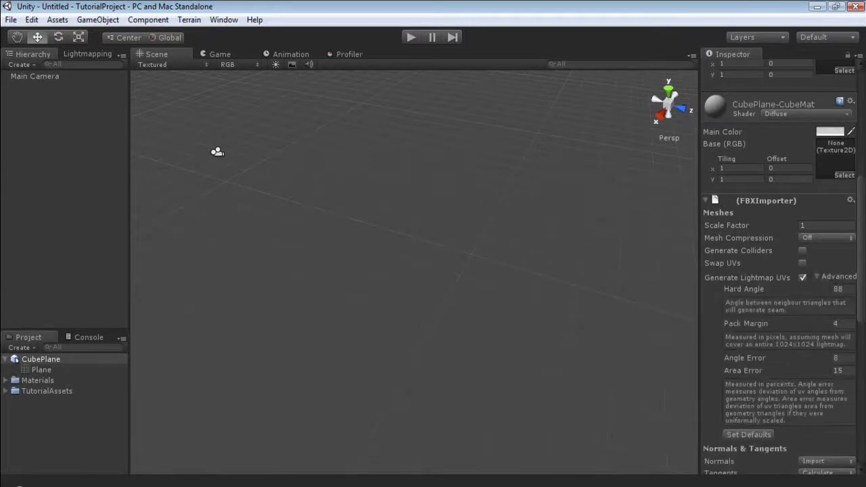
click(821, 276)
Step: Rotate the CubePlane model preview to inspect the imported mesh
scroll(740, 274, down, 3)
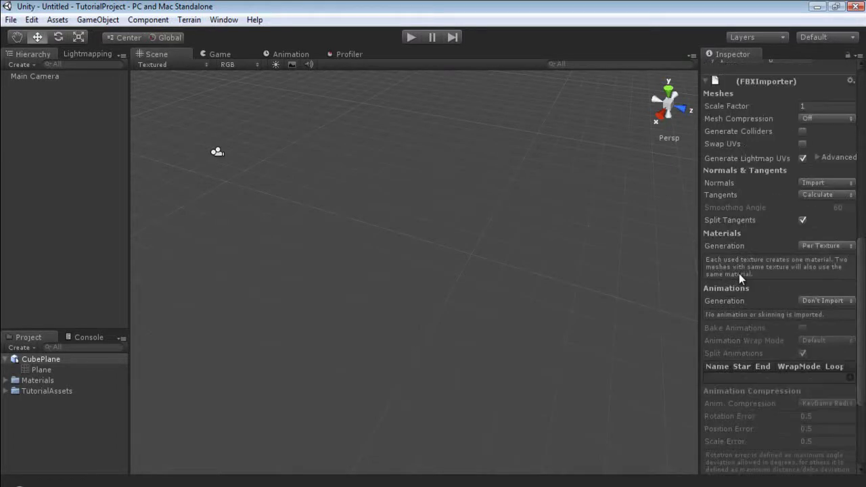
scroll(745, 255, down, 7)
drag(795, 410, 799, 446)
scroll(725, 276, up, 7)
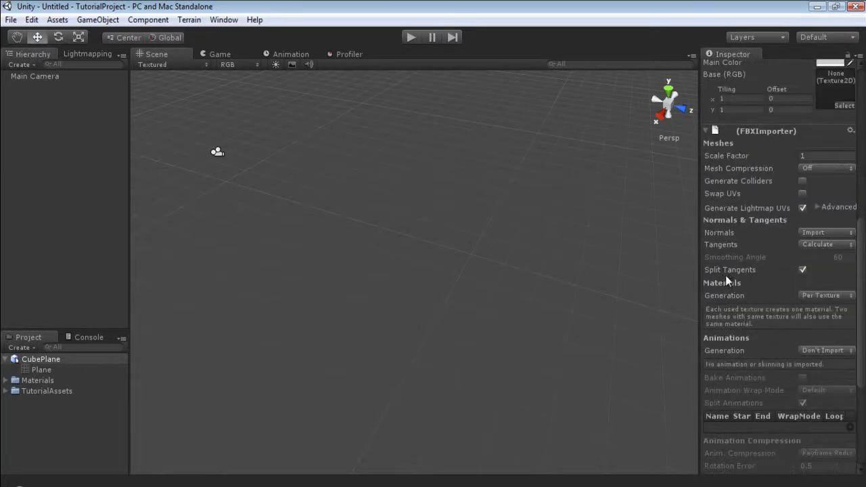
Step: Set the CubePlane normals to Calculate, apply the import settings and check the model preview
click(834, 233)
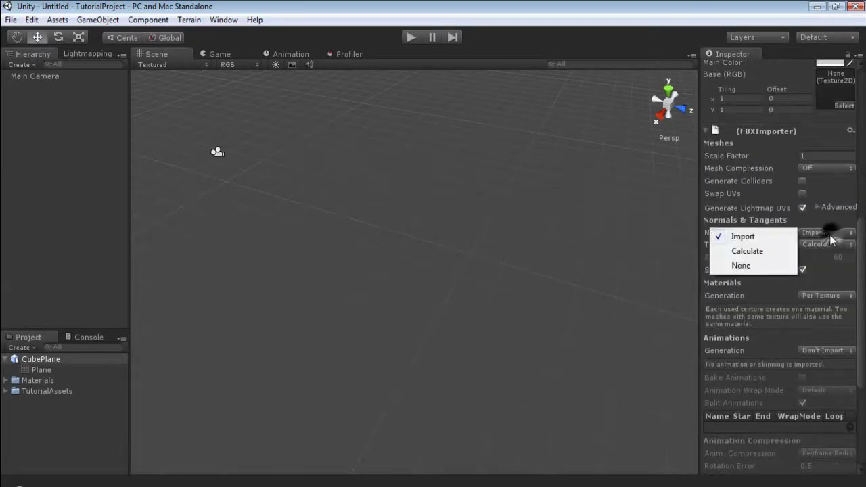
click(768, 252)
scroll(756, 253, down, 7)
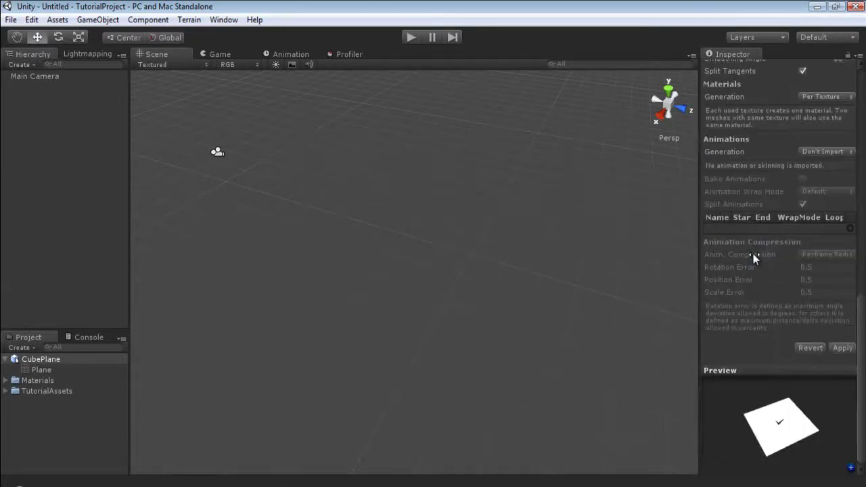
click(843, 348)
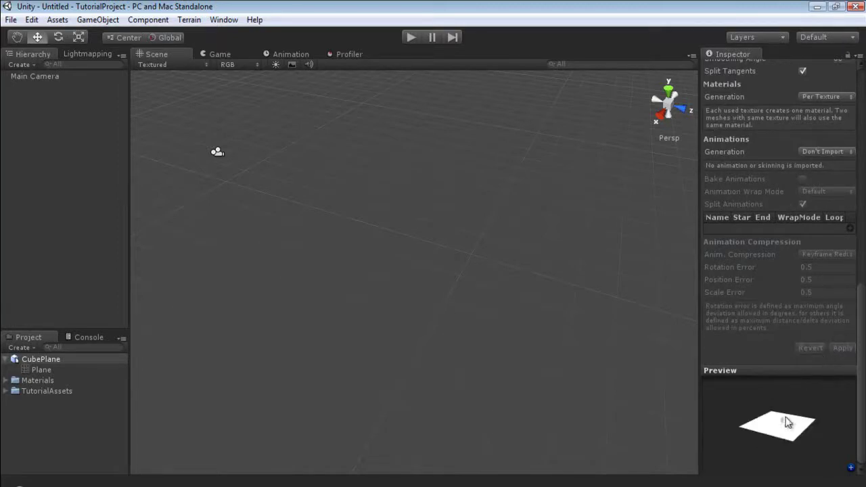
mouse_move(787, 422)
mouse_down()
mouse_move(772, 455)
mouse_move(730, 424)
mouse_move(770, 438)
mouse_move(785, 426)
mouse_move(775, 429)
mouse_up()
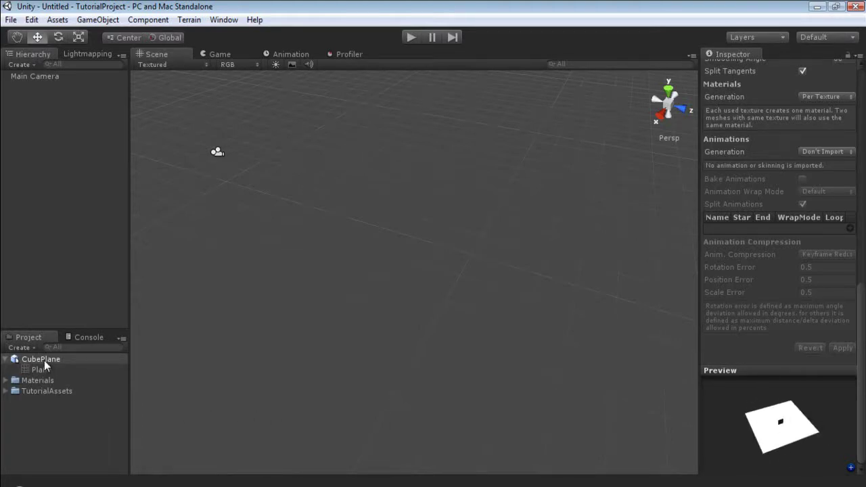
Step: Place the CubePlane model in the scene and set its position to 0, 0, 0
drag(42, 360, 439, 250)
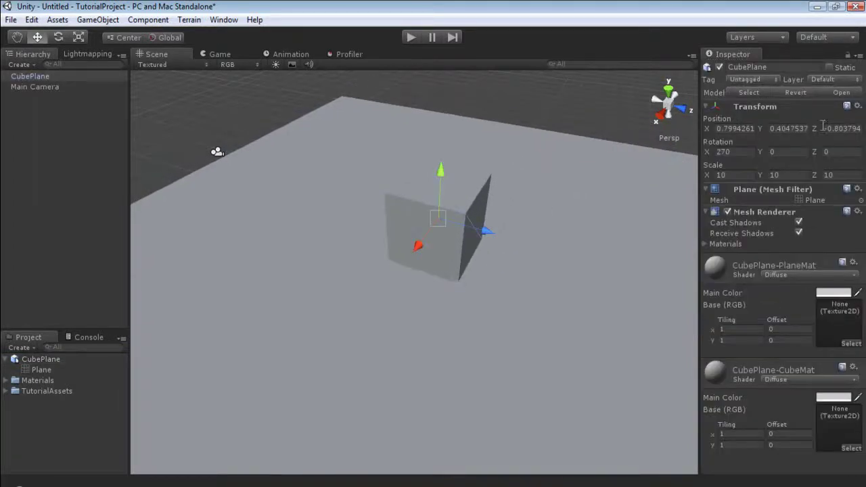
click(720, 129)
text(0)
key(Tab)
text(0)
key(Tab)
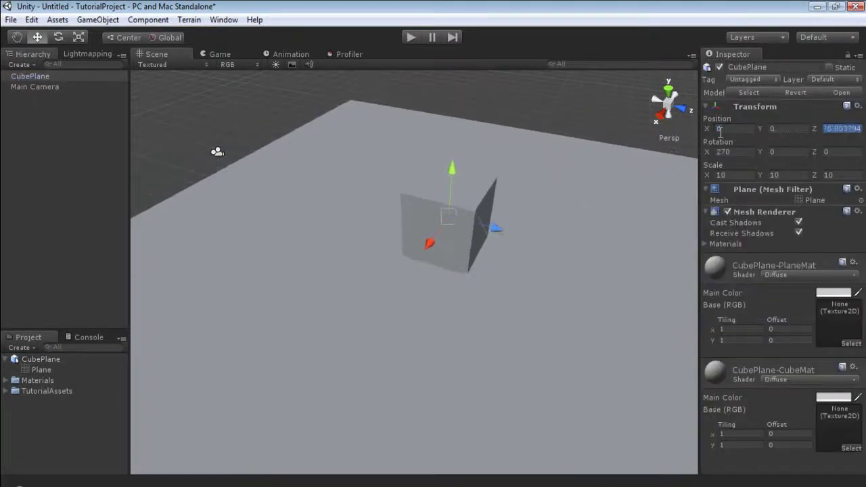
click(249, 102)
alt+drag(607, 195, 586, 234)
scroll(509, 225, down, 5)
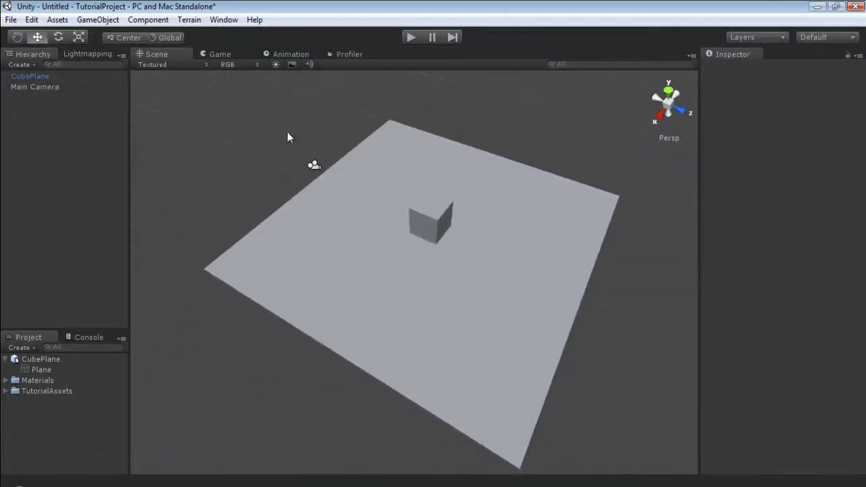
Step: Add a point light and set its position to 0, 0, 0
click(98, 19)
mouse_move(124, 50)
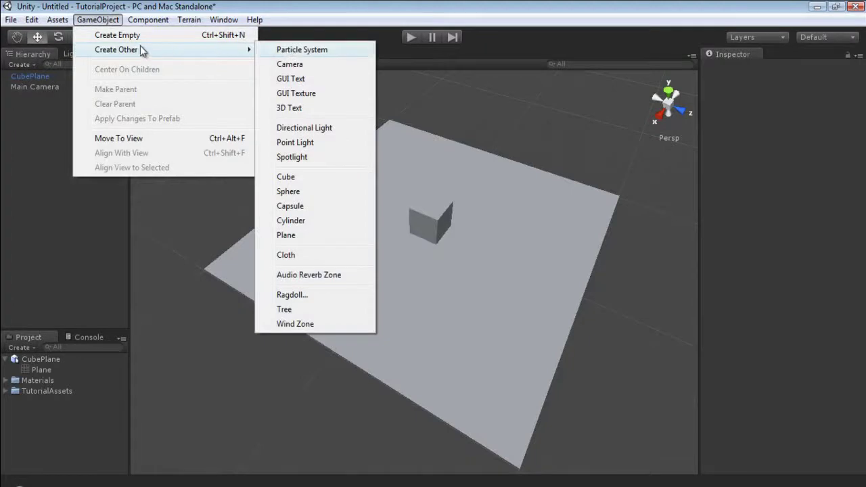
click(314, 143)
click(735, 116)
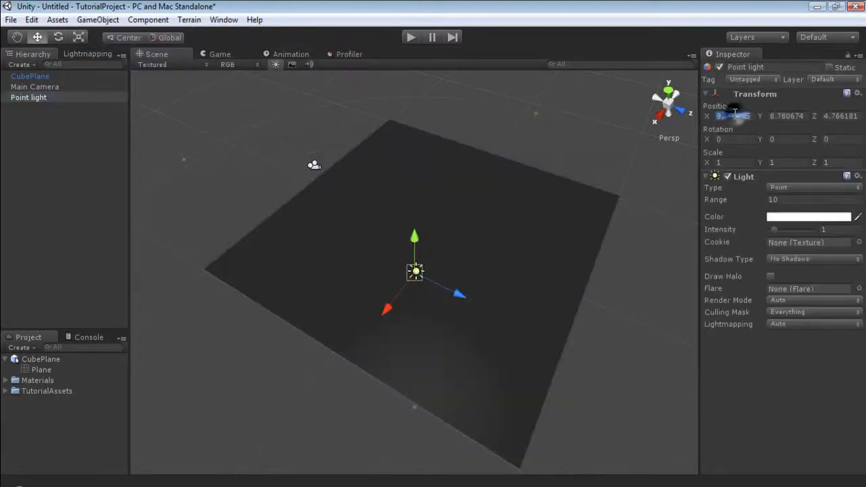
text(0)
key(Tab)
text(0)
key(Tab)
text(0)
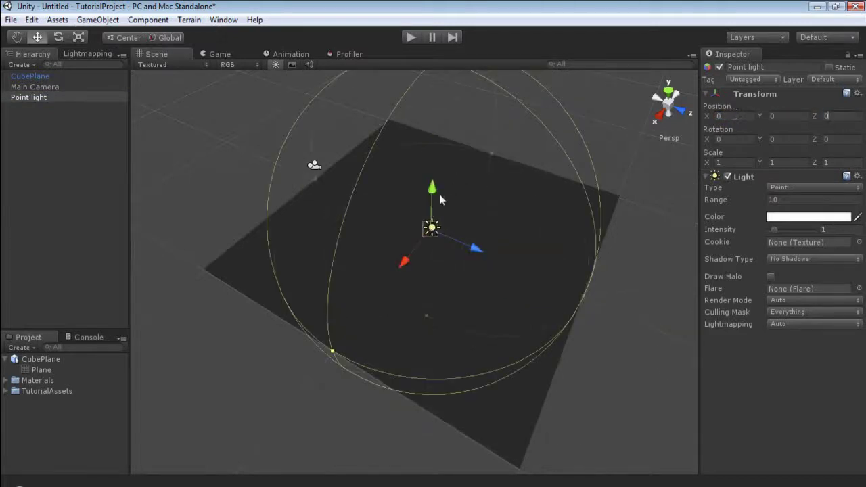
Step: Raise the point light above the plane to about Y 4.66, and delete it
click(669, 92)
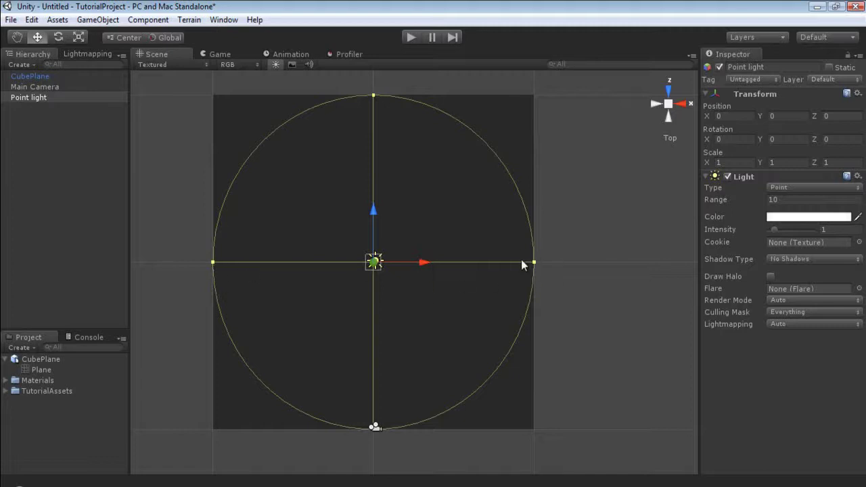
alt+drag(521, 259, 465, 330)
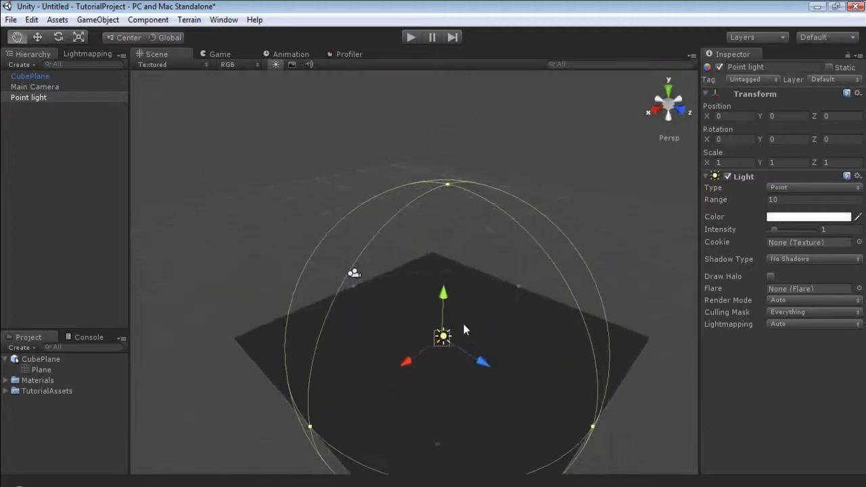
key(w)
drag(442, 302, 440, 239)
key(Delete)
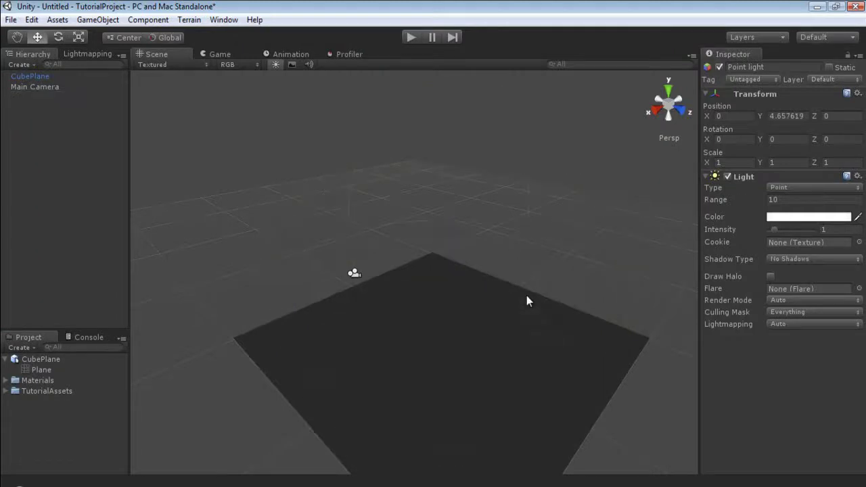
Step: Add a directional light and set its rotation to 45 on X and 45 on Y
click(95, 20)
mouse_move(128, 54)
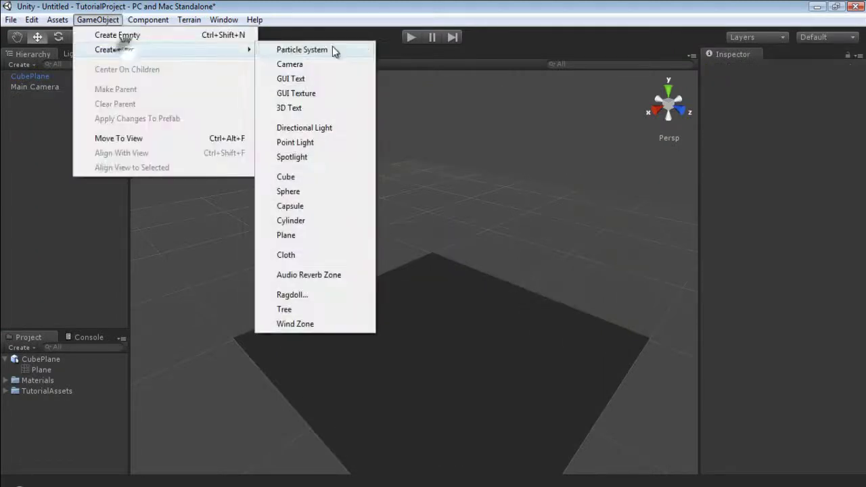
click(327, 128)
click(742, 118)
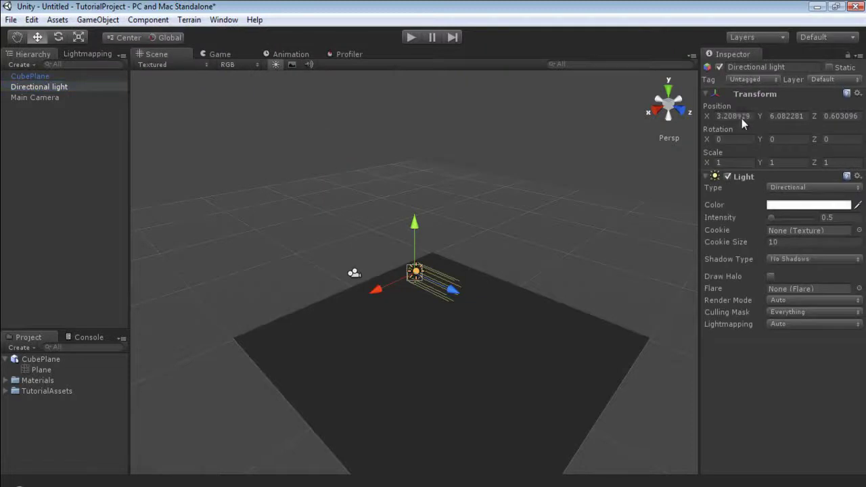
click(731, 138)
text(45)
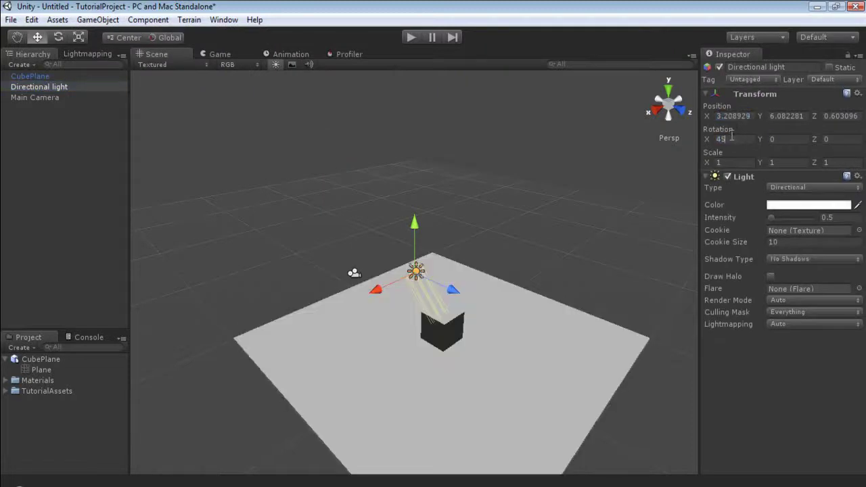
key(Tab)
text(45)
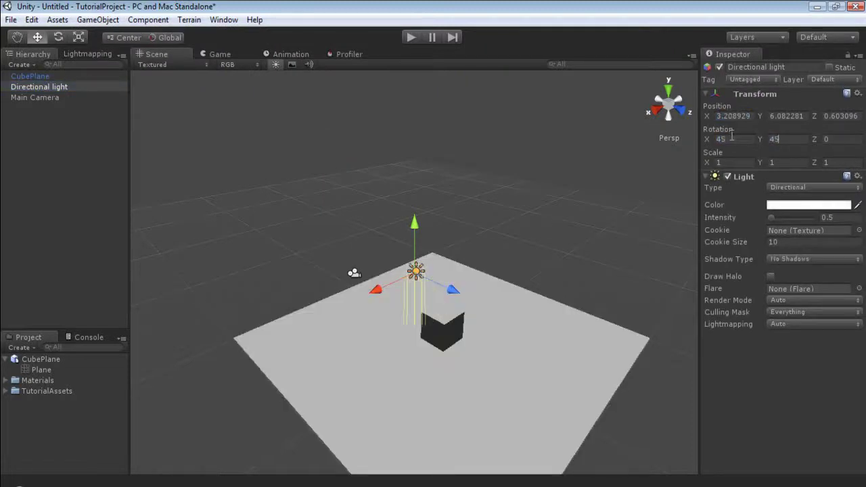
Step: Set the directional light's shadow type to Soft Shadows
click(802, 260)
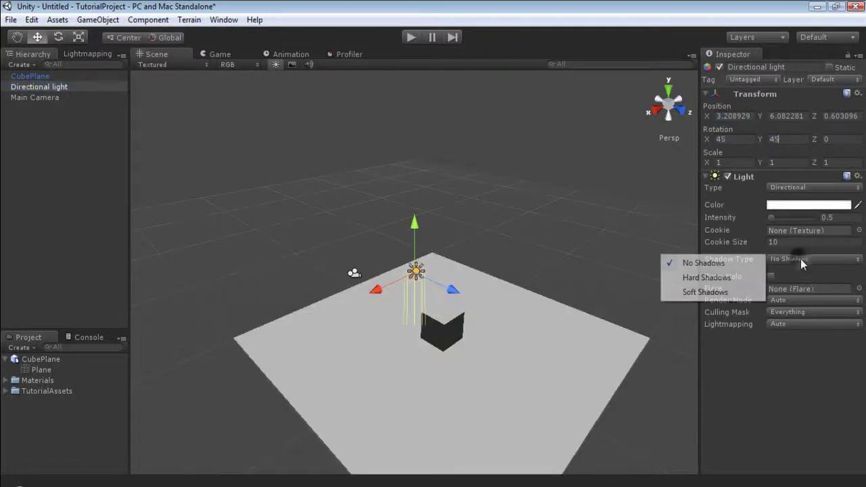
click(731, 298)
click(514, 262)
middle_drag(408, 292, 367, 275)
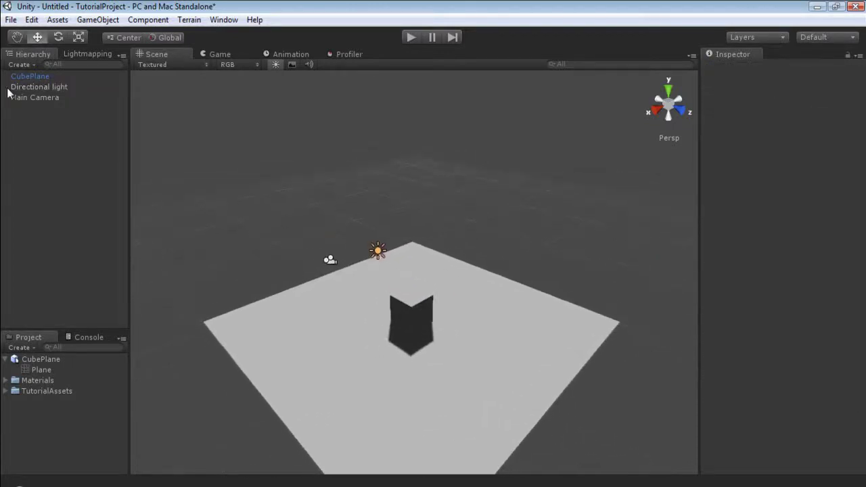
Step: Assign the DevTextureGray_d texture to CubePlane's PlaneMat material
click(33, 76)
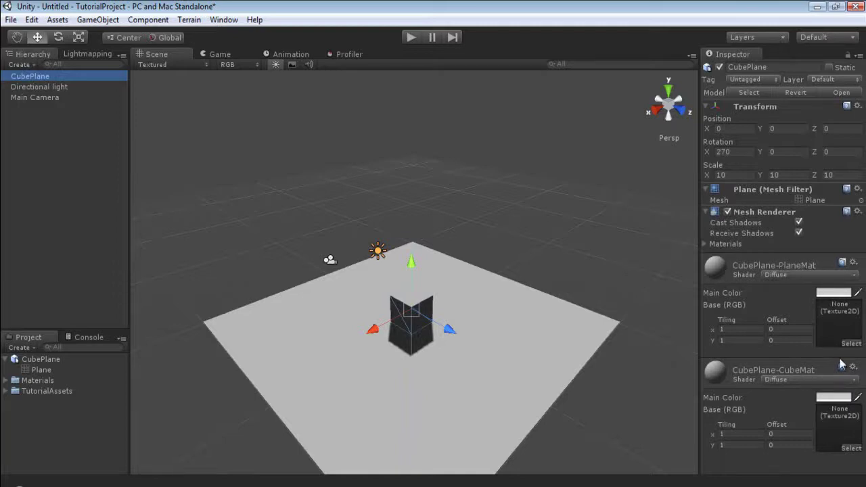
click(6, 391)
scroll(59, 385, down, 2)
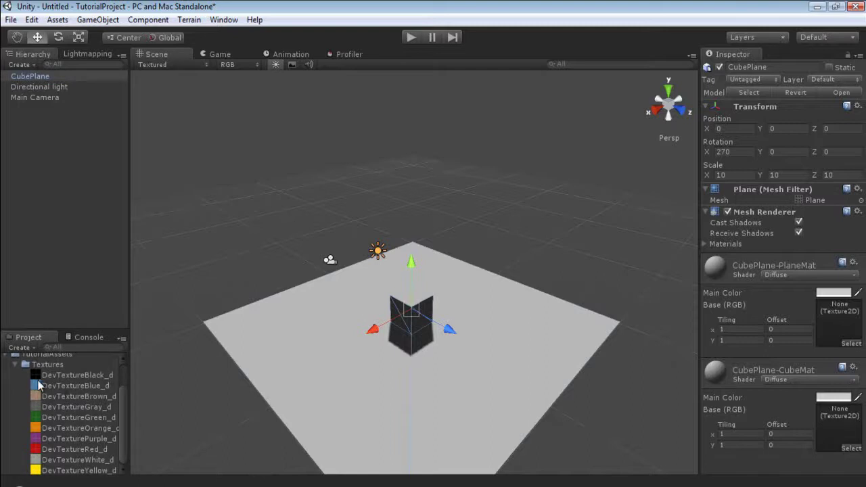
scroll(53, 400, up, 2)
scroll(79, 396, down, 2)
drag(61, 403, 842, 327)
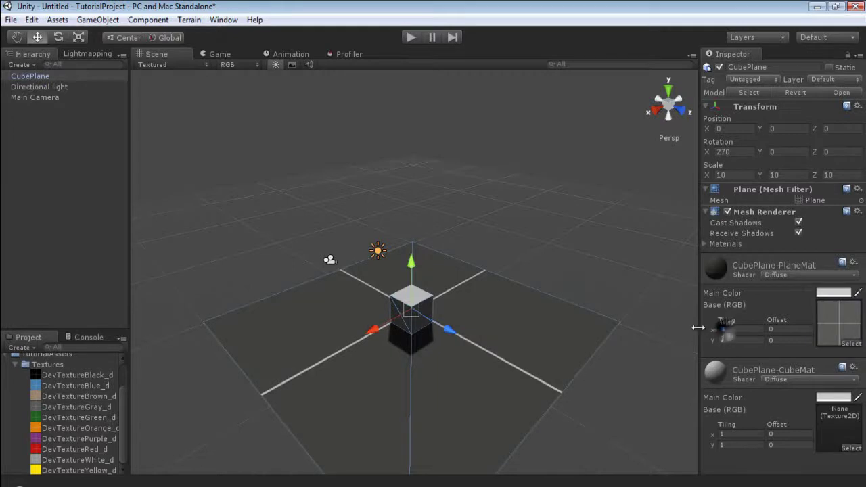
Step: Set the PlaneMat texture tiling to 10 on both X and Y
text(10)
key(Tab)
text(10)
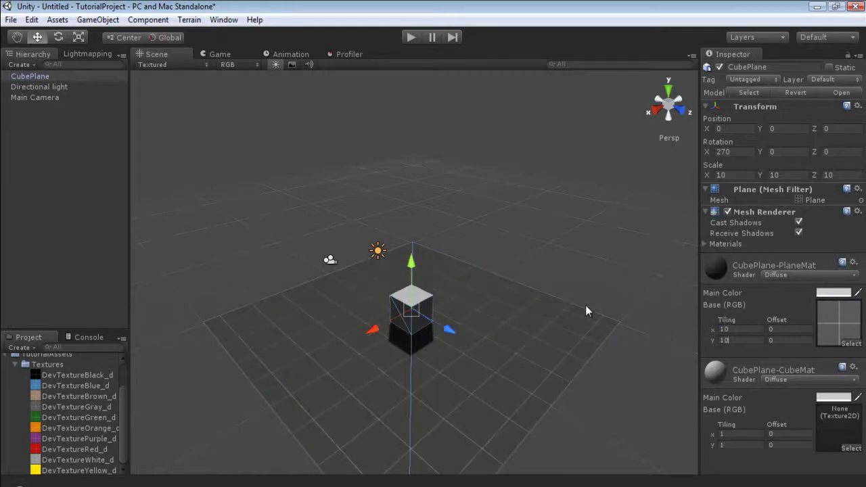
Step: Assign the DevTextureGreen_d texture to CubePlane's CubeMat material
click(552, 273)
alt+drag(519, 277, 217, 92)
alt+drag(560, 359, 452, 323)
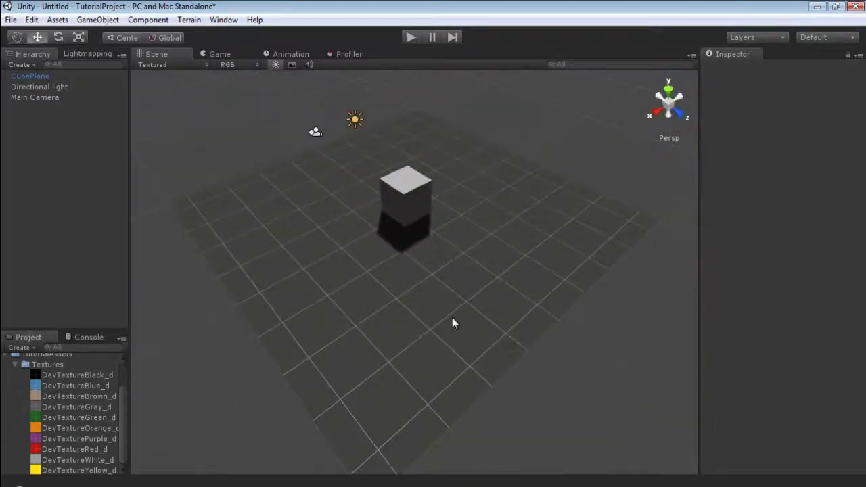
click(420, 206)
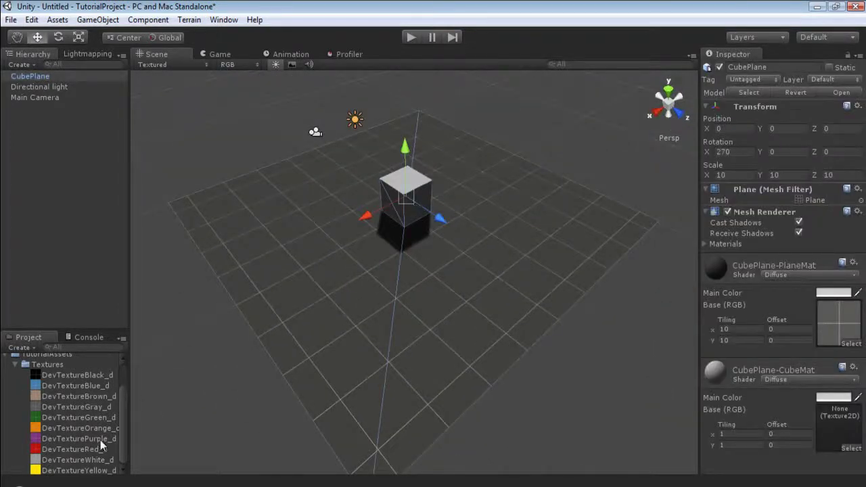
drag(83, 417, 837, 427)
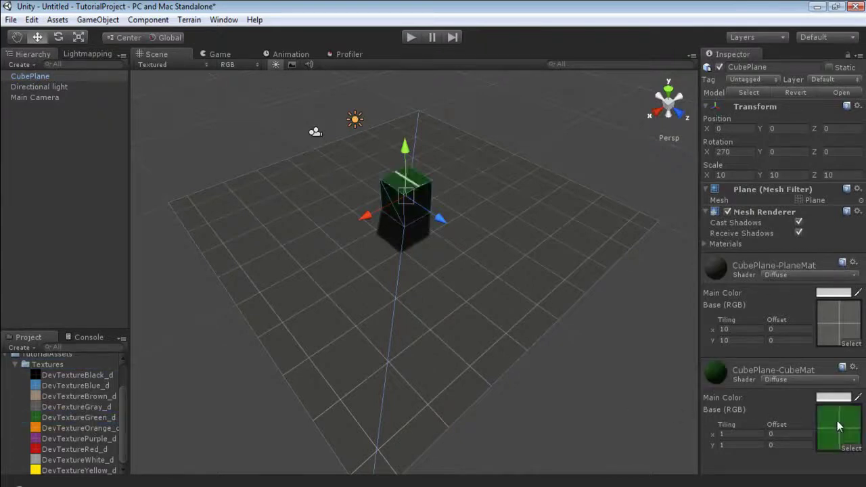
Step: Try the CubeMat texture tiling at 2 by 2 and at 3 by 3
click(739, 434)
text(2)
key(Tab)
text(2)
key(shift+Tab)
text(3)
key(Tab)
text(3)
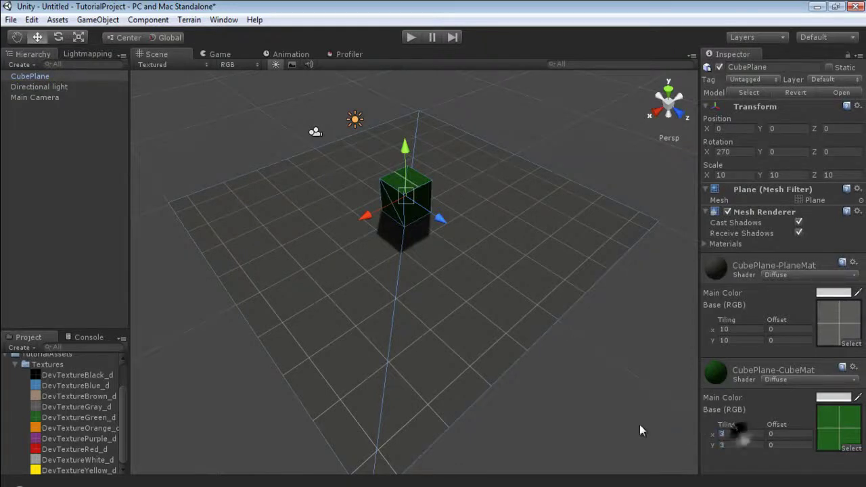
Step: Try the CubeMat texture tiling at 0.5 by 0.5 and return it to 1 by 1
key(shift+Tab)
text(0.5)
key(Tab)
text(0)
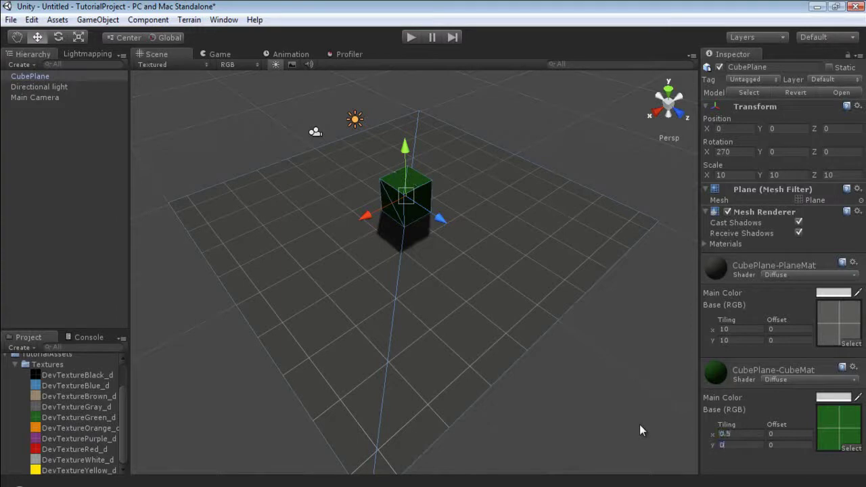
text(.5)
key(shift+Tab)
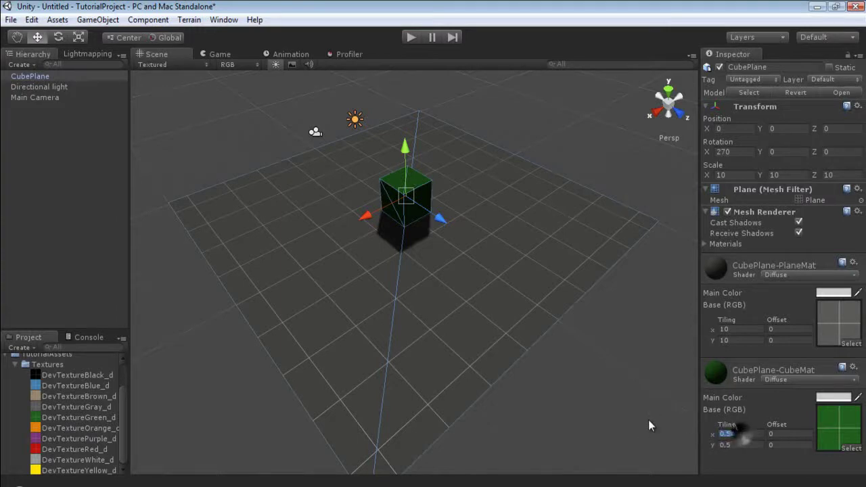
text(1)
key(Tab)
text(1)
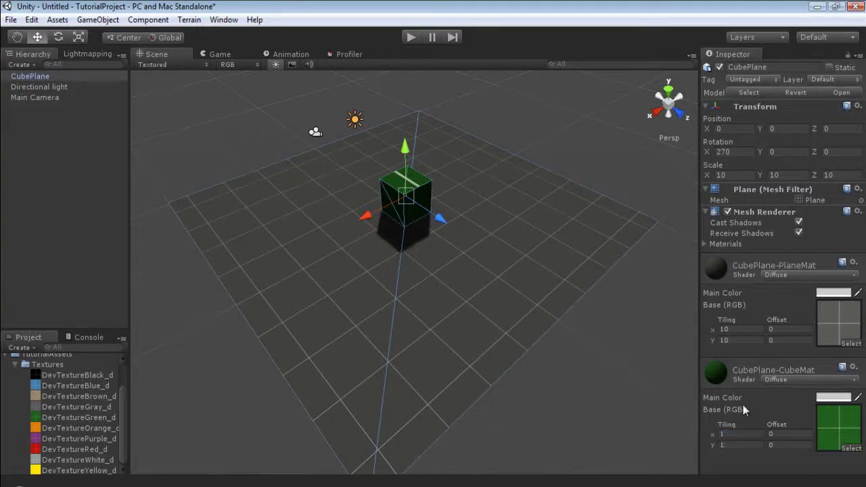
Step: Inspect the textured cube and plane in the scene from several angles
click(560, 124)
alt+drag(560, 123, 864, 211)
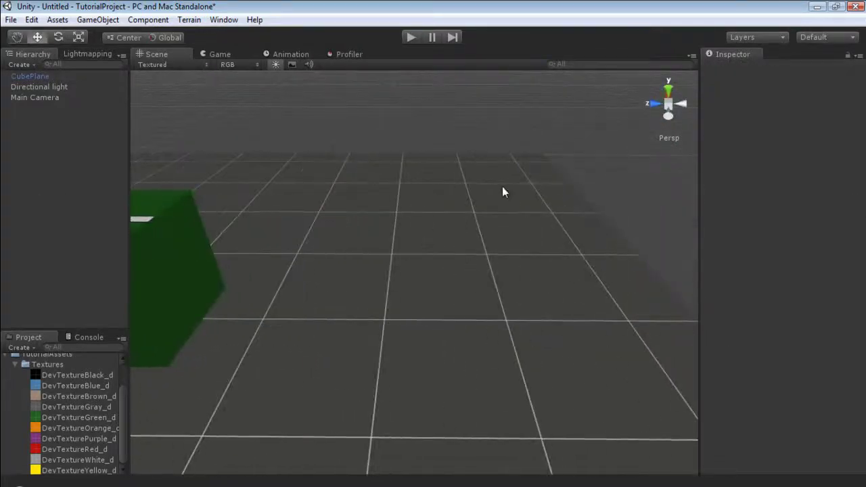
alt+drag(503, 193, 567, 201)
scroll(235, 195, down, 3)
click(492, 284)
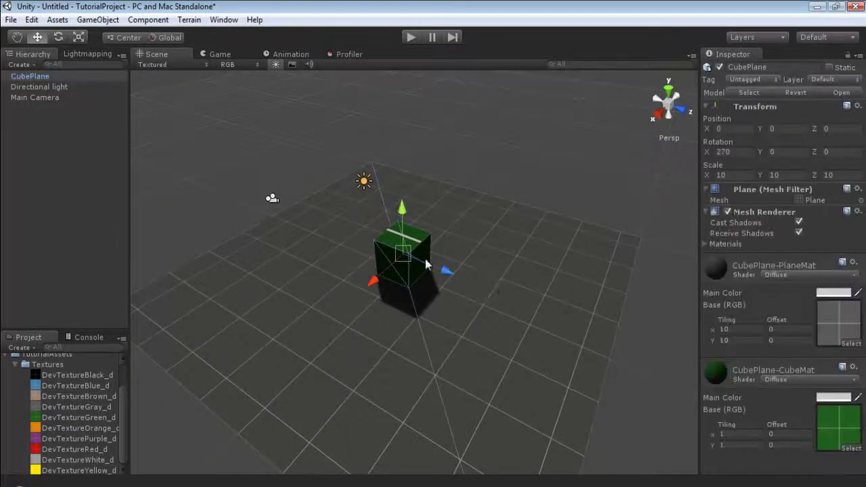
Step: Enable Generate Colliders in the CubePlane model's import settings and apply the change
click(15, 364)
click(6, 391)
click(45, 359)
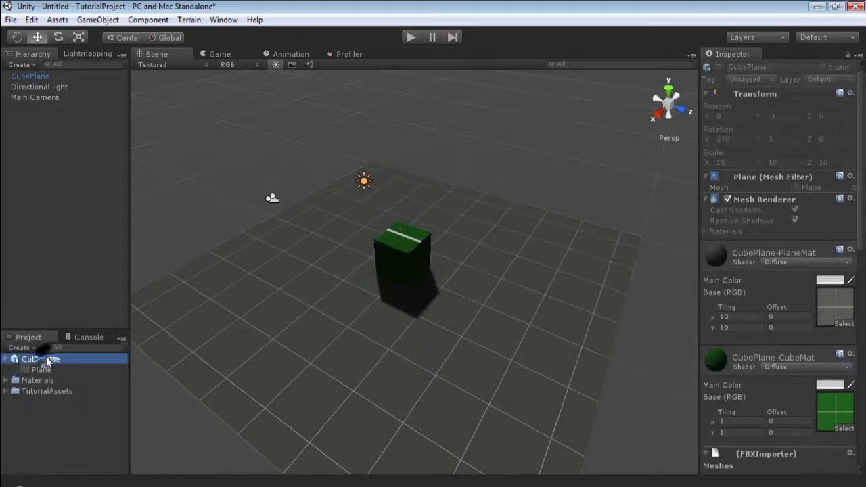
scroll(720, 381, down, 5)
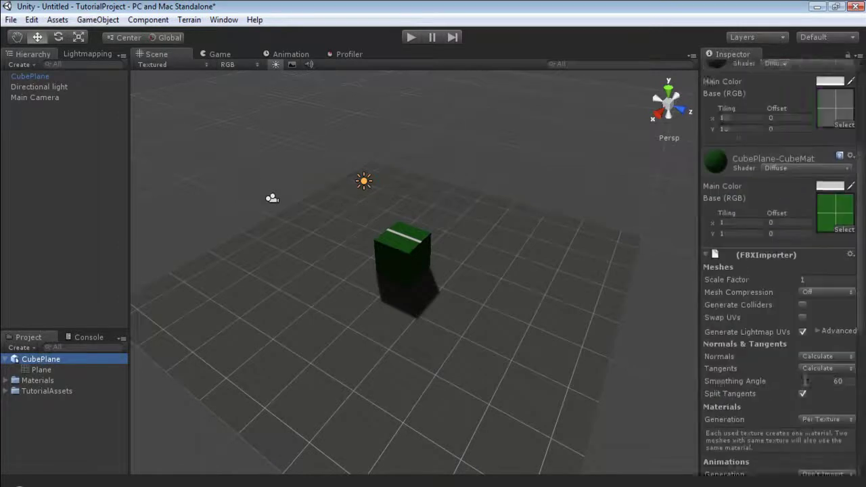
scroll(806, 383, down, 2)
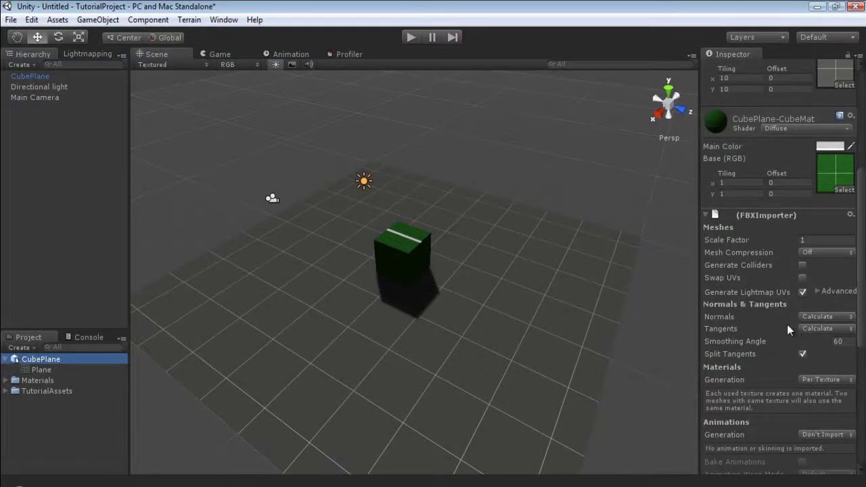
click(802, 265)
scroll(759, 313, down, 5)
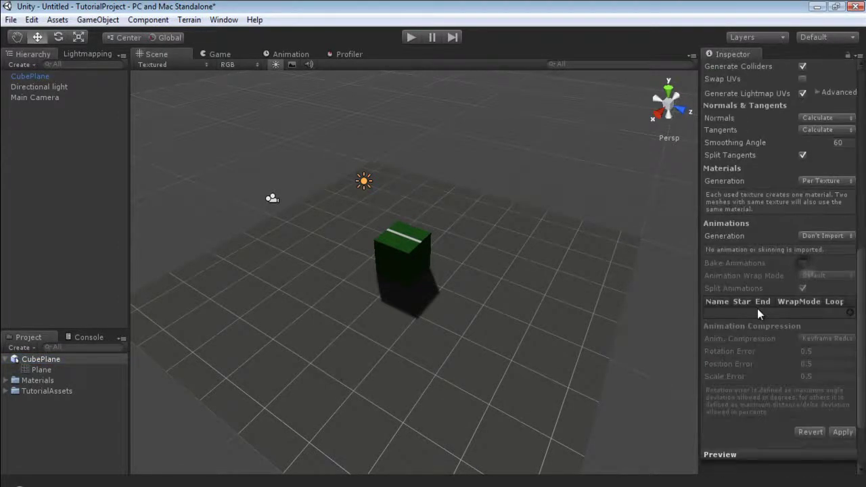
click(841, 431)
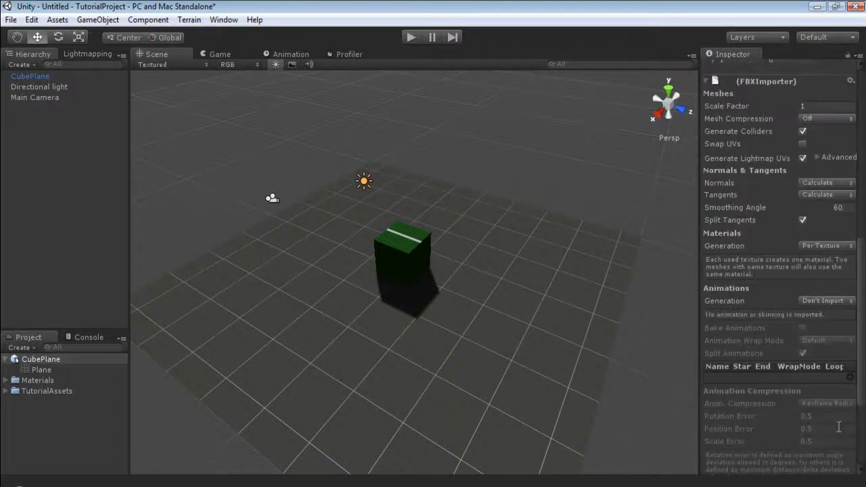
Step: Try the Convex option on the scene CubePlane's Mesh Collider and turn it back off
click(416, 316)
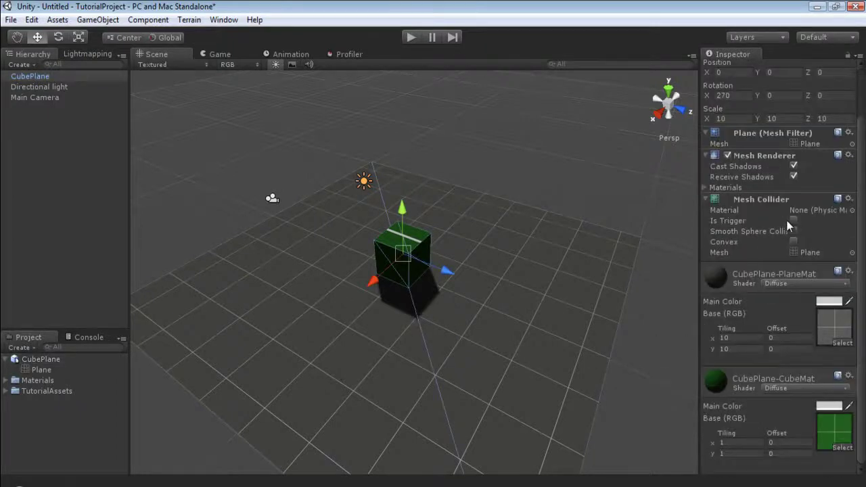
click(794, 243)
click(793, 241)
mouse_move(572, 239)
alt+mouse_down()
mouse_move(537, 260)
mouse_move(681, 249)
mouse_move(557, 246)
mouse_move(588, 245)
alt+mouse_up()
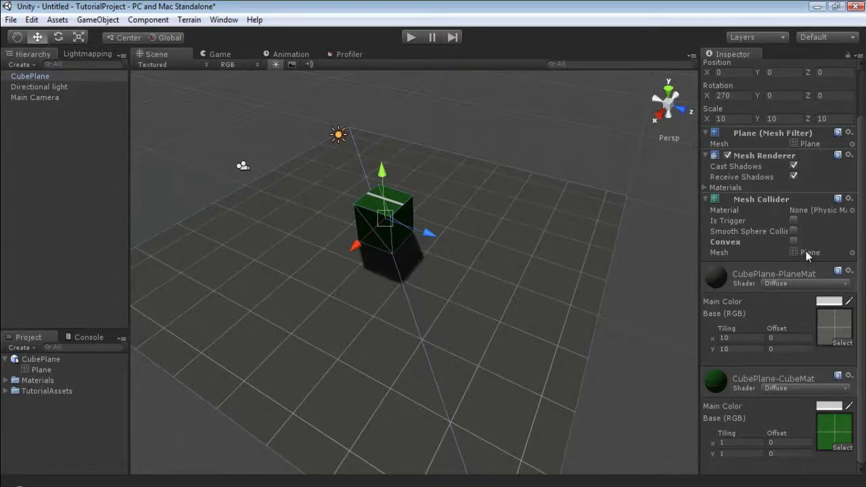
Step: View the meshes available for the CubePlane's Mesh Collider, and enable Convex to examine the collider's shape before turning it back off
click(852, 253)
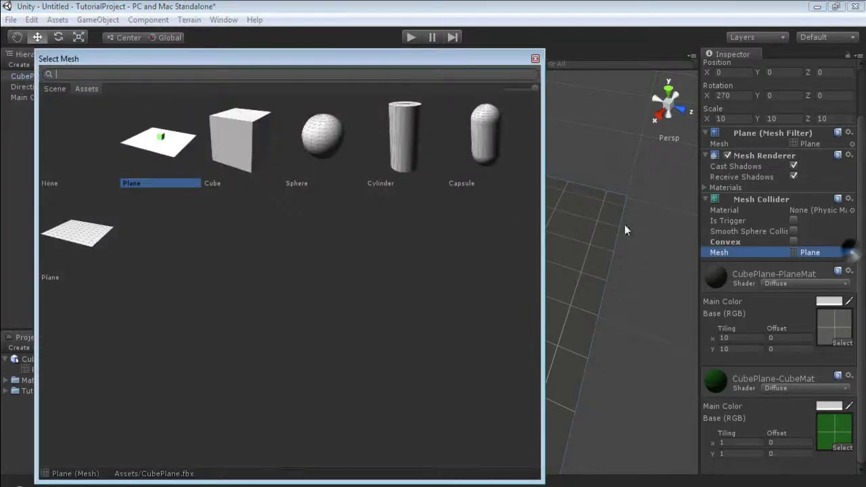
click(535, 59)
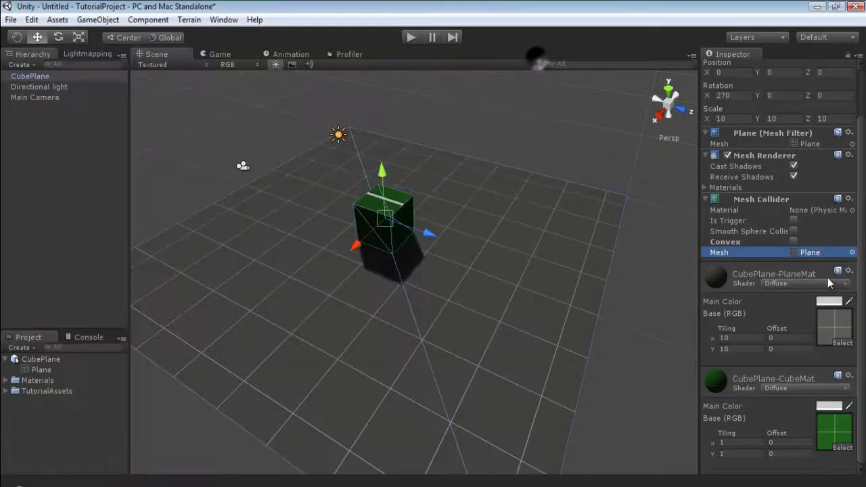
click(794, 242)
click(596, 132)
alt+drag(596, 132, 525, 215)
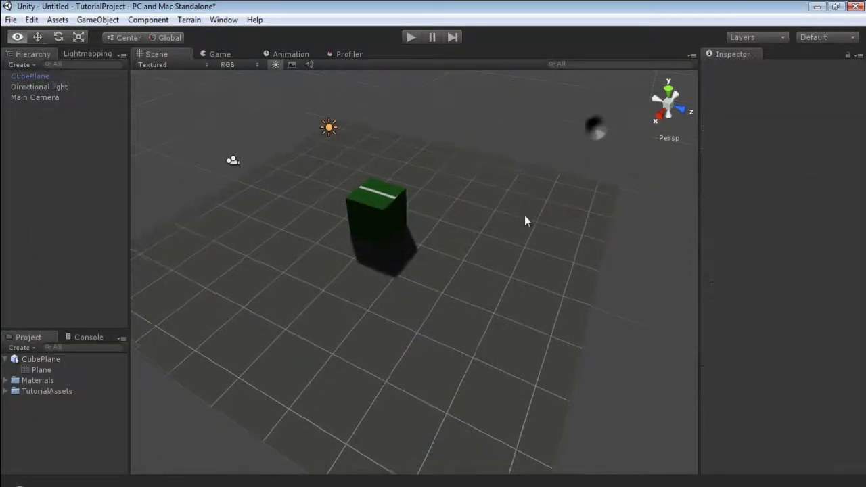
click(525, 216)
scroll(596, 232, up, 3)
alt+drag(597, 233, 349, 187)
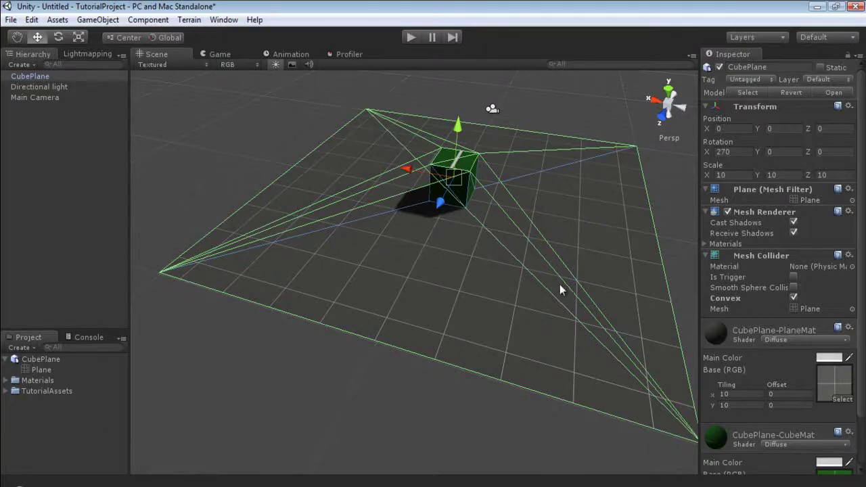
alt+drag(179, 161, 353, 170)
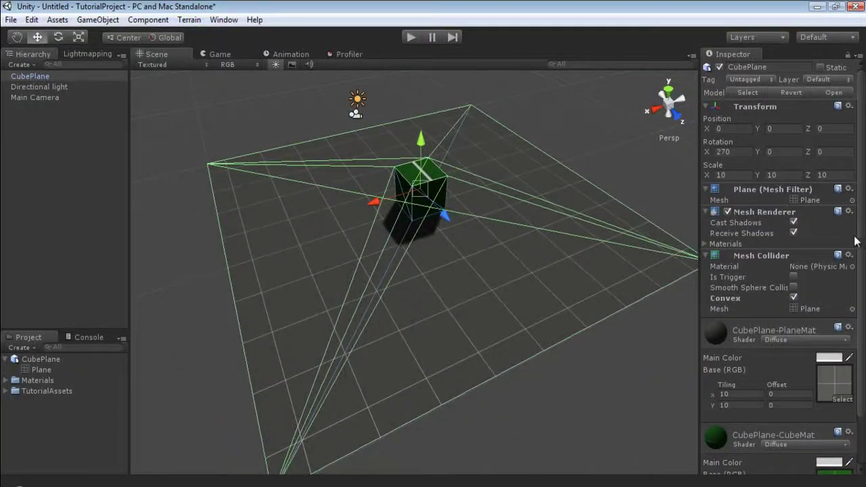
click(794, 298)
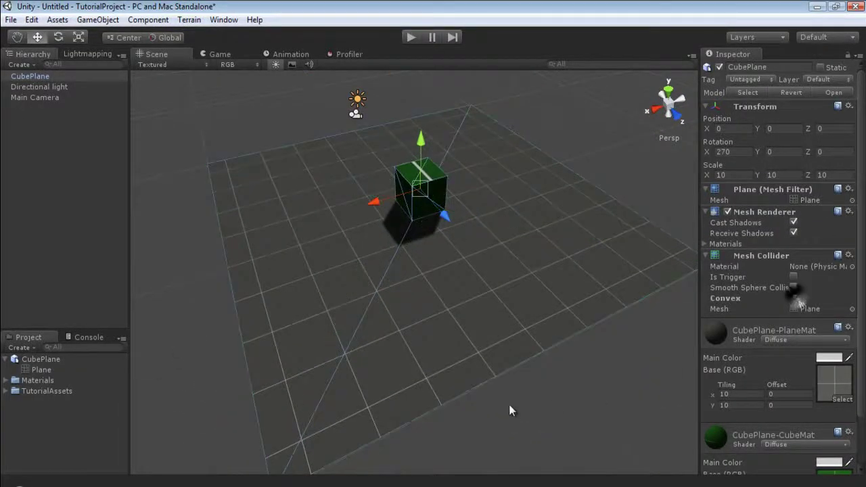
click(509, 405)
alt+drag(441, 400, 419, 294)
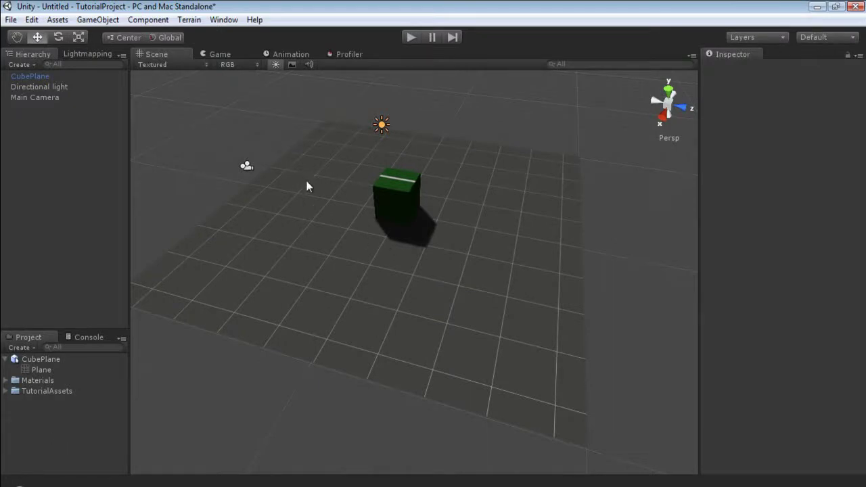
alt+drag(562, 288, 534, 272)
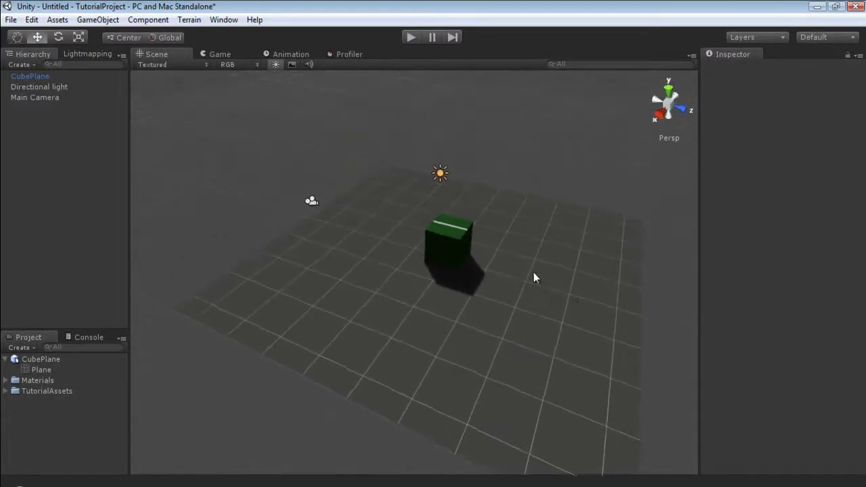
middle_drag(533, 272, 477, 231)
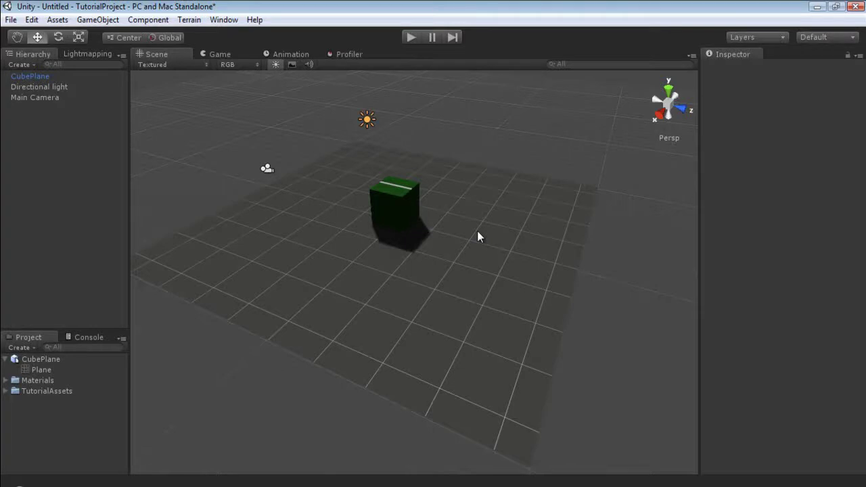
middle_drag(477, 231, 475, 270)
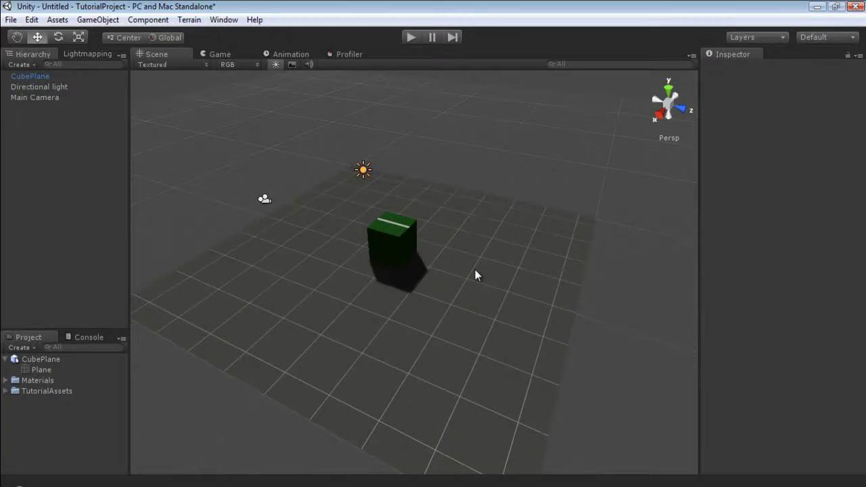